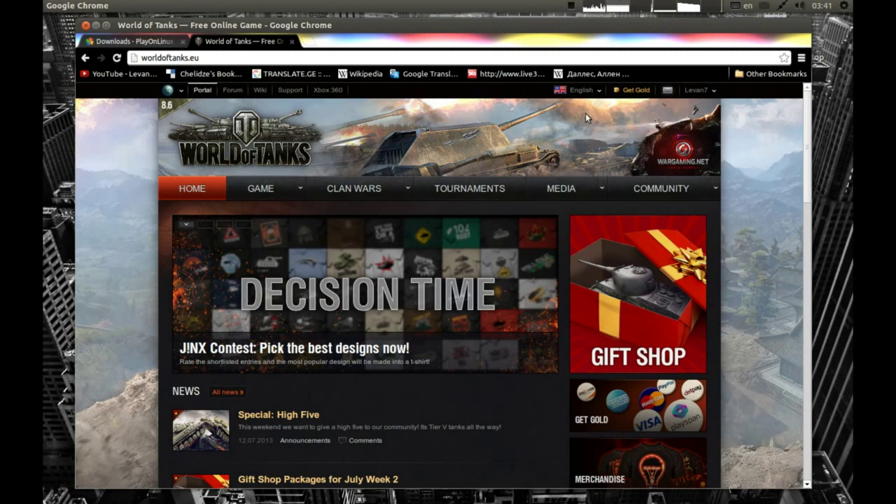
Scroll the World of Tanks news, then switch the site's region to Europe.
scroll(570, 96, "down", 15)
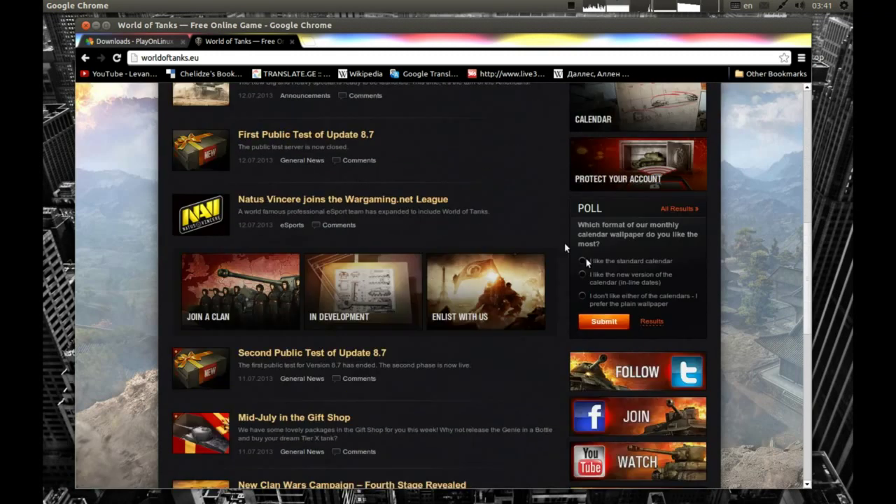
left_click_drag(804, 340, 791, 109)
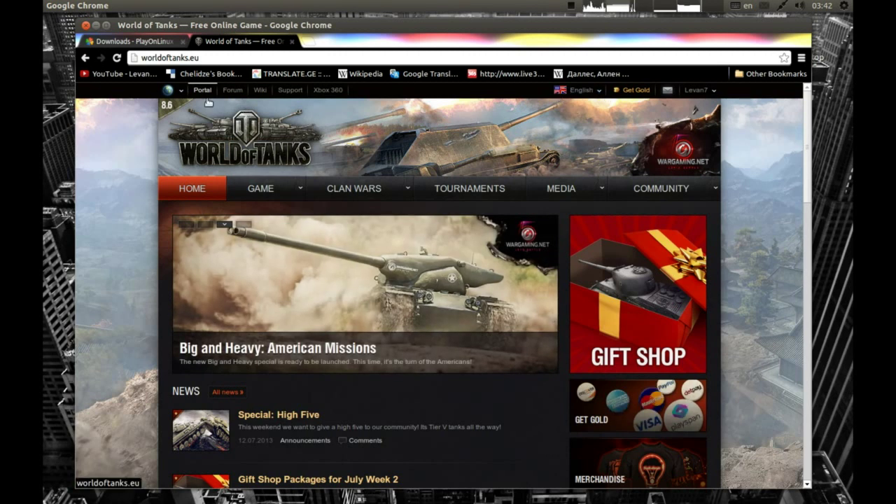
left_click(180, 89)
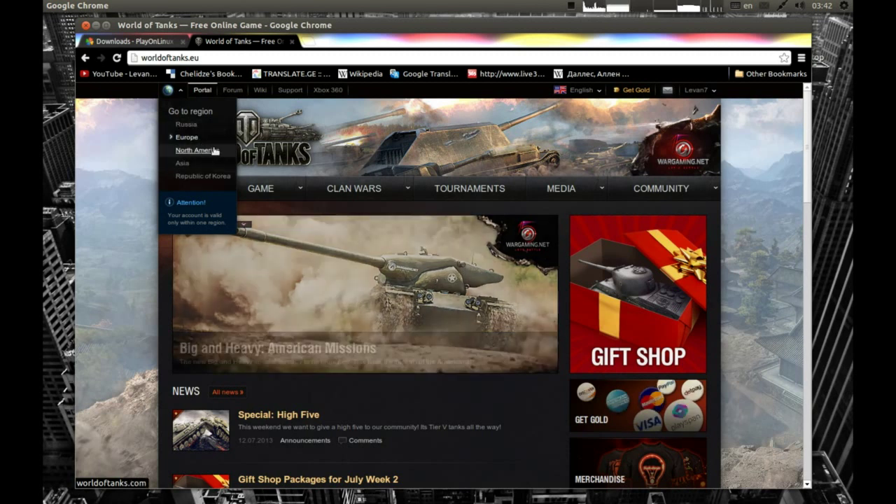
left_click(170, 137)
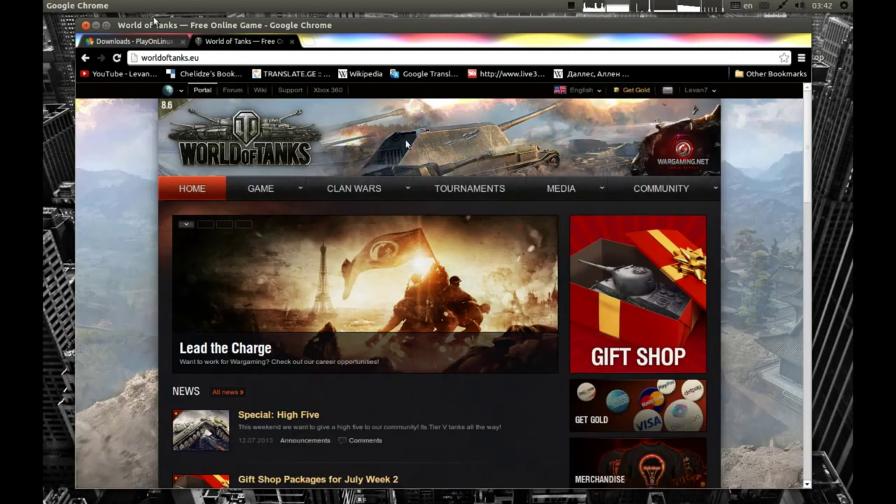
Minimize Chrome and launch PlayOnLinux from a Dash search for 'p'.
left_click(96, 26)
mouse_move(44, 143)
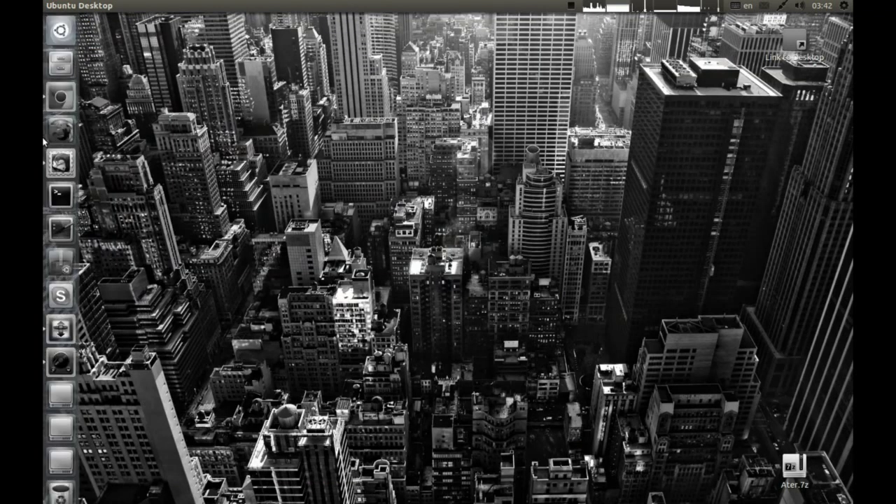
left_click(57, 35)
type("pi")
key("BackSpace")
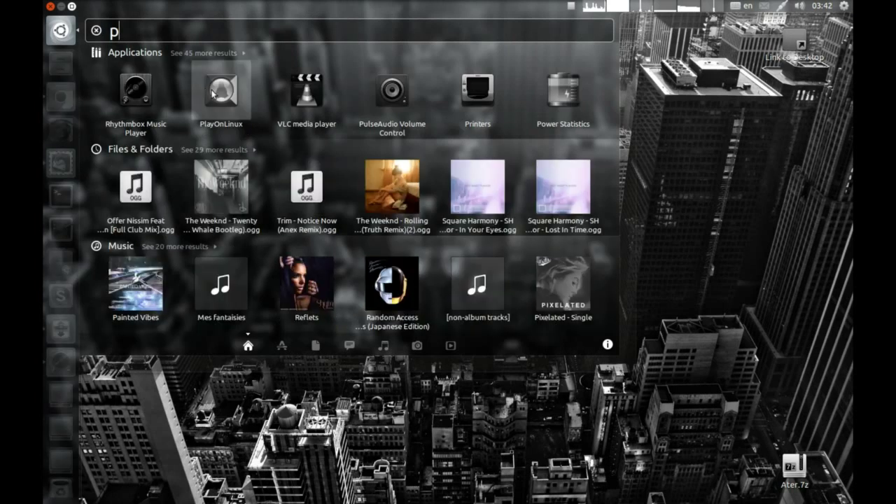
left_click(212, 94)
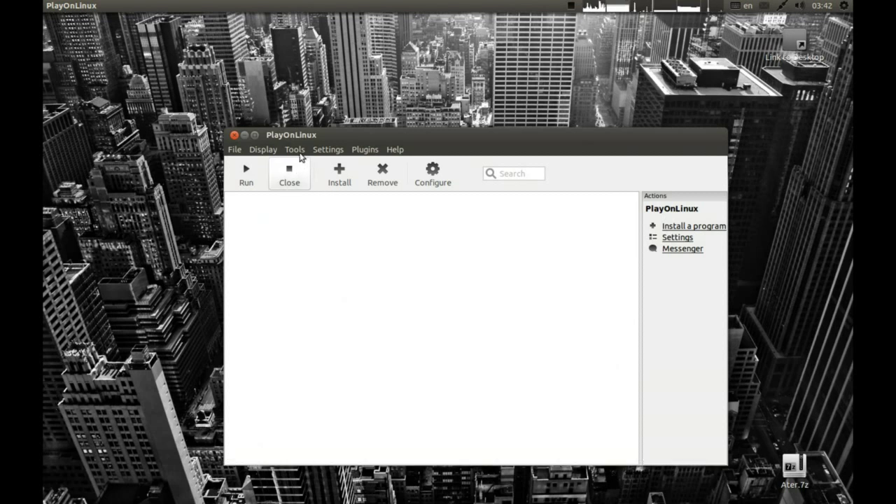
Download and install Wine 1.6-rc5 through the Manage Wine versions dialog.
left_click(295, 150)
left_click(329, 165)
left_click(361, 267)
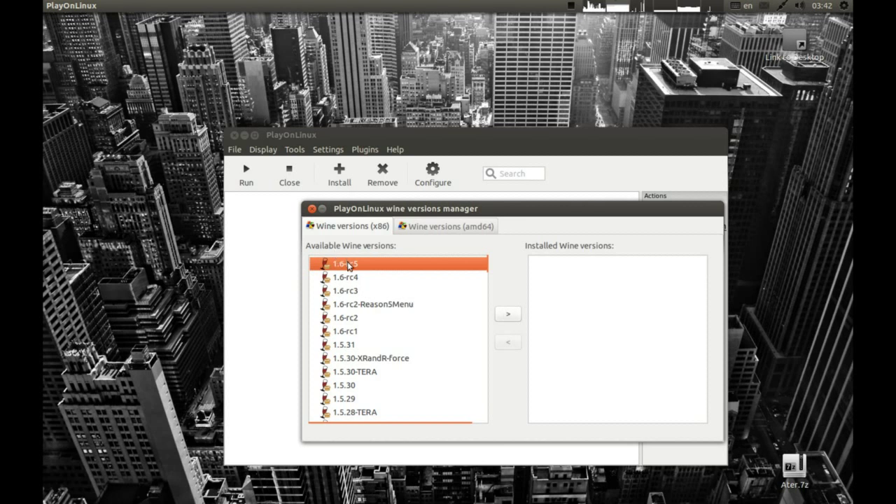
left_click(507, 314)
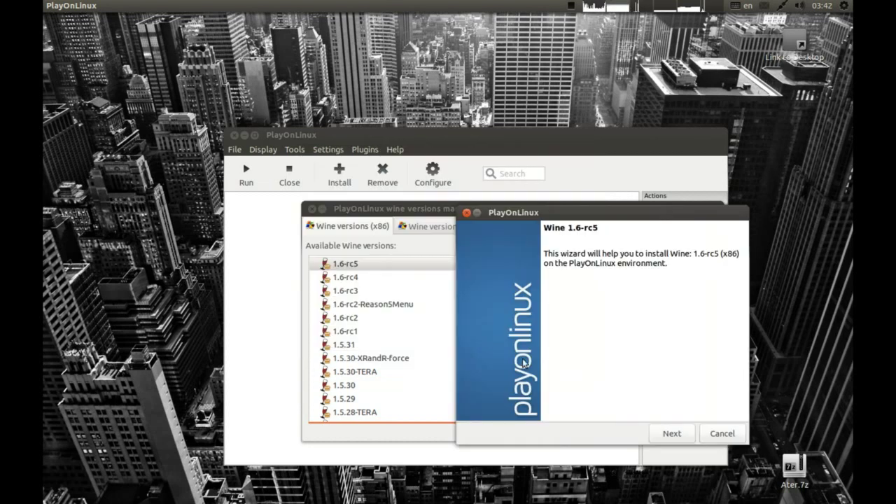
left_click(670, 435)
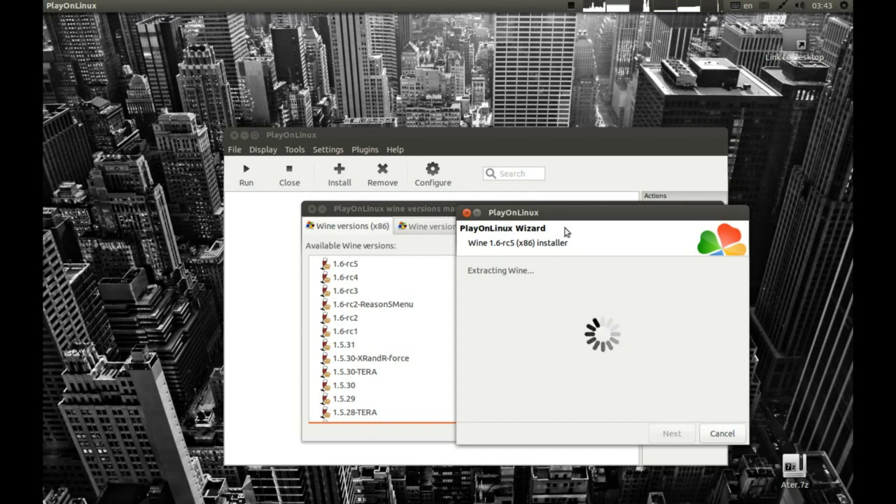
left_click(334, 238)
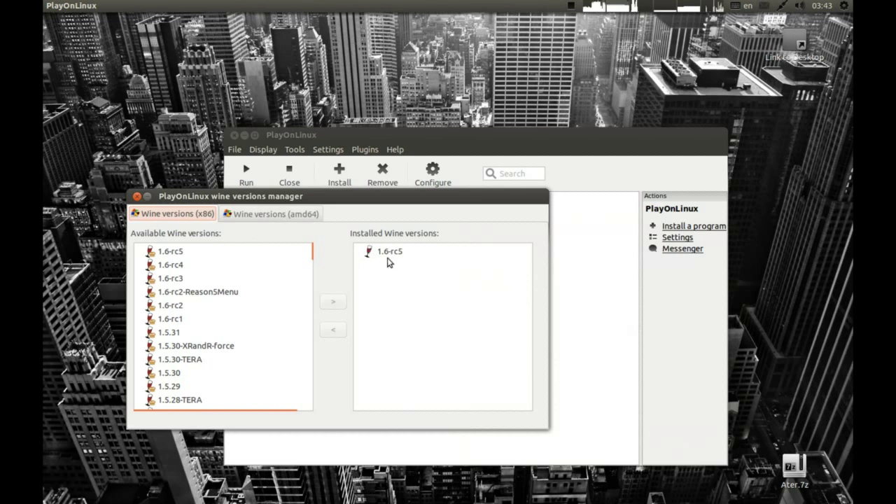
Search the install catalogue for 'world', install World Of Tanks, and pass the welcome page.
left_click(219, 200)
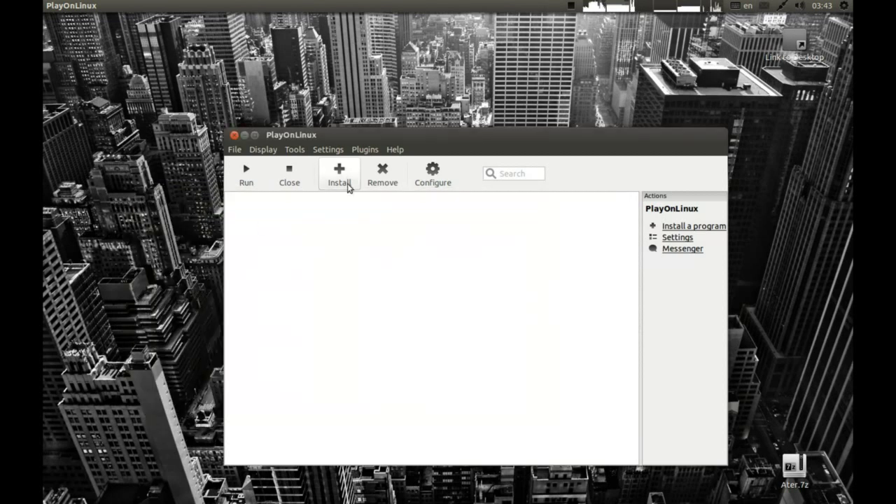
left_click(341, 174)
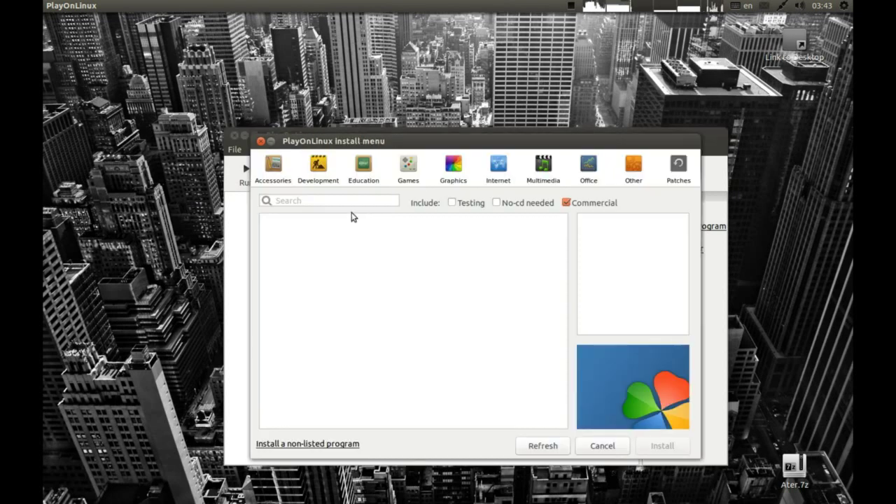
left_click(336, 199)
type("world")
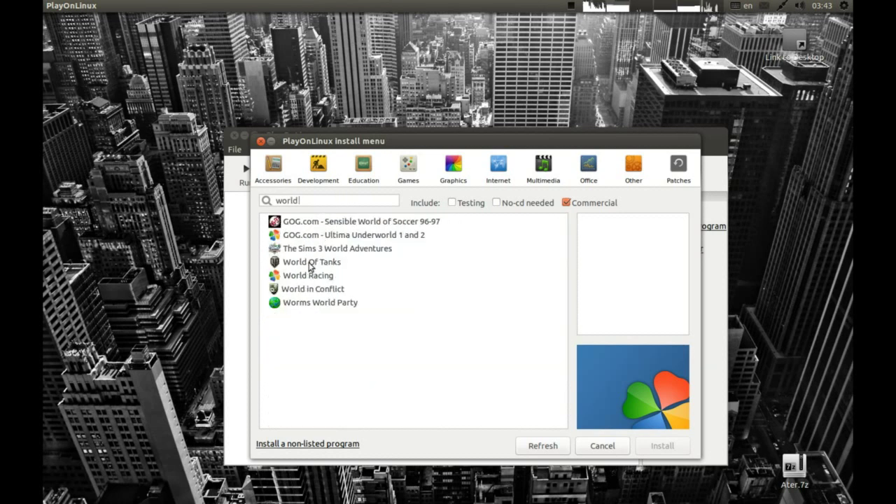
left_click(282, 264)
left_click(662, 445)
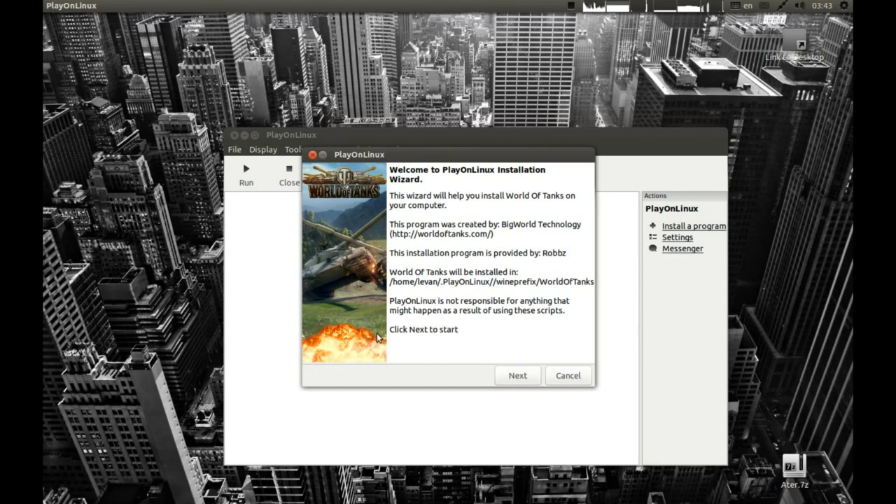
left_click(500, 382)
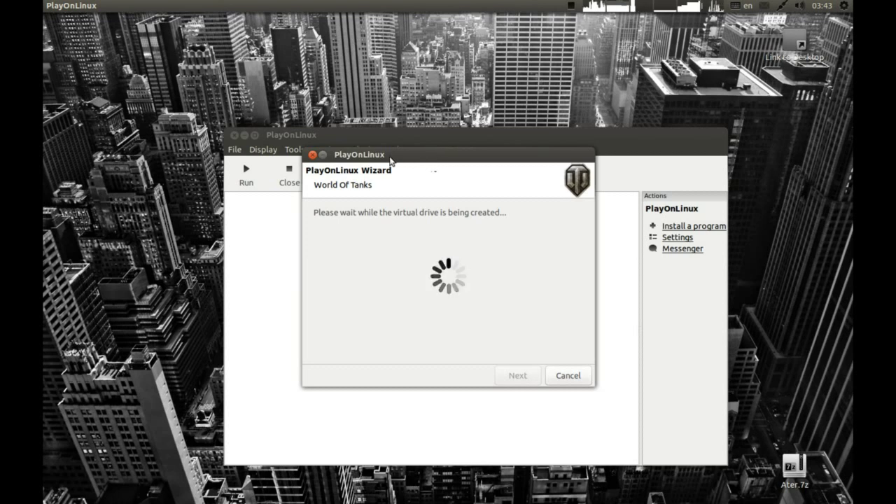
Wait while the World Of Tanks wizard creates the virtual drive.
mouse_move(43, 282)
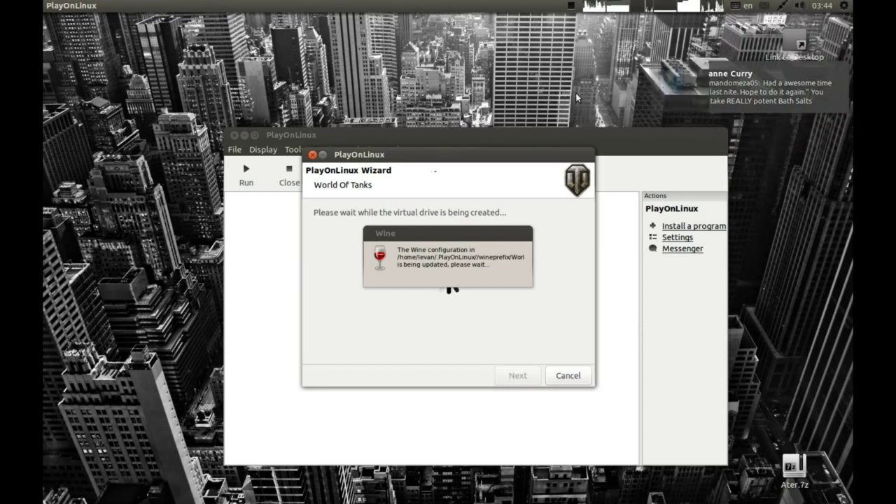
Open and close the sound indicator menu while the virtual drive setup finishes.
left_click(799, 6)
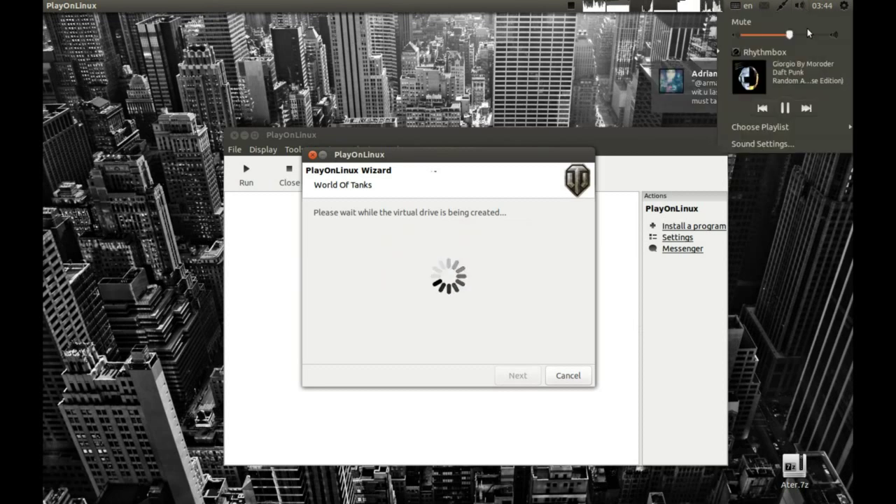
left_click(574, 112)
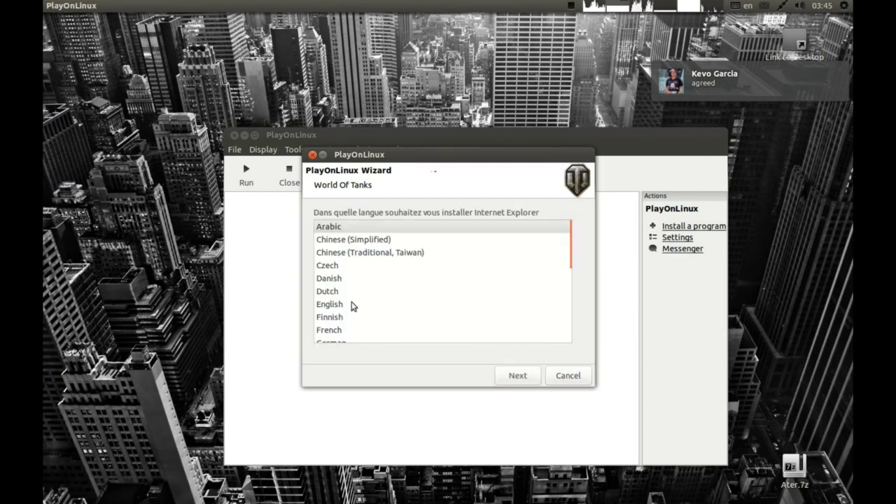
Choose English as the Internet Explorer install language and continue.
left_click(342, 306)
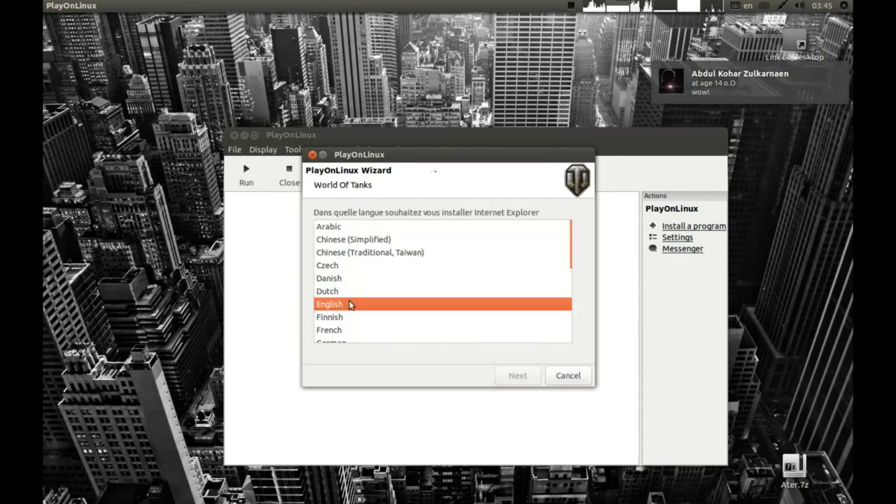
double_click(342, 306)
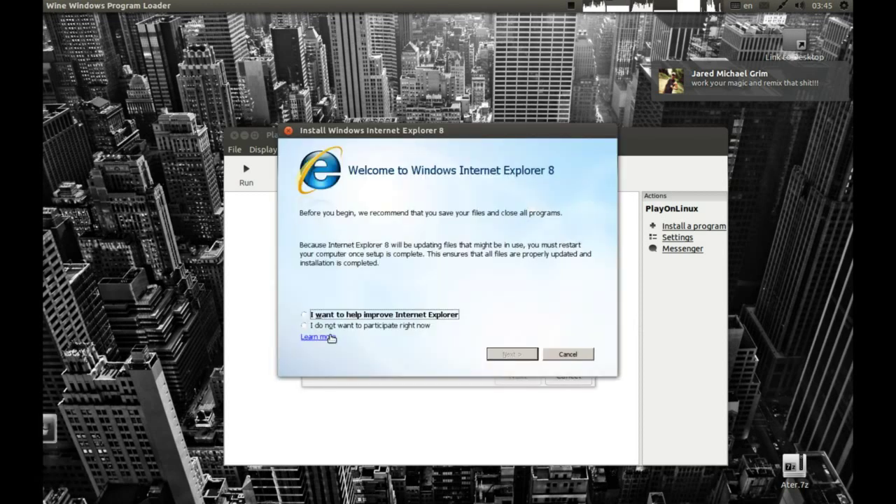
Install Internet Explorer 8 declining the improvement program, accepting the licence, then restart.
left_click(369, 326)
left_click(513, 357)
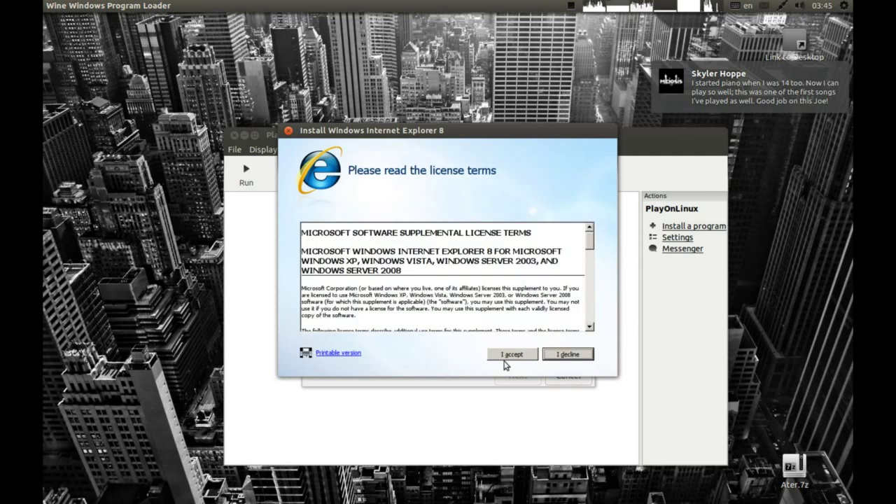
left_click(497, 356)
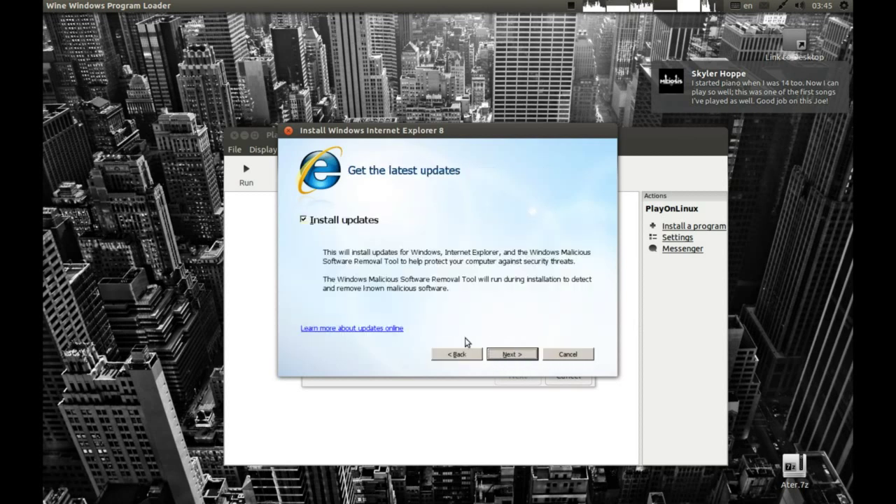
left_click(501, 354)
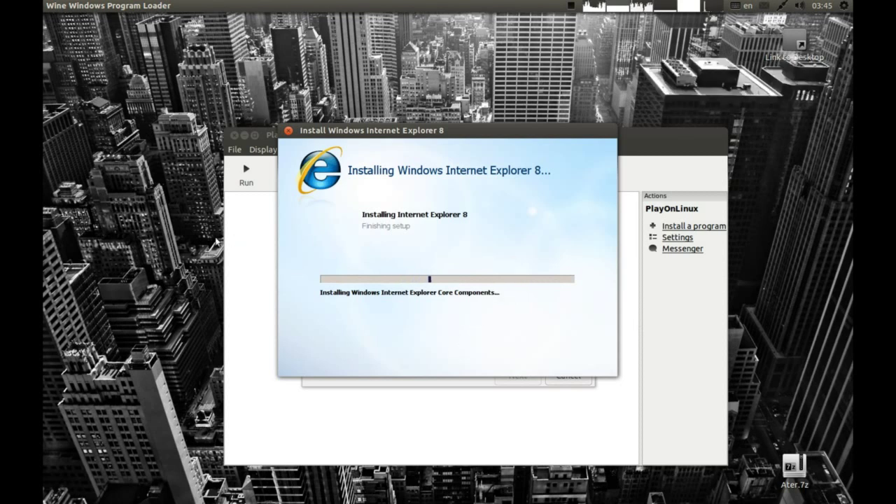
mouse_move(56, 256)
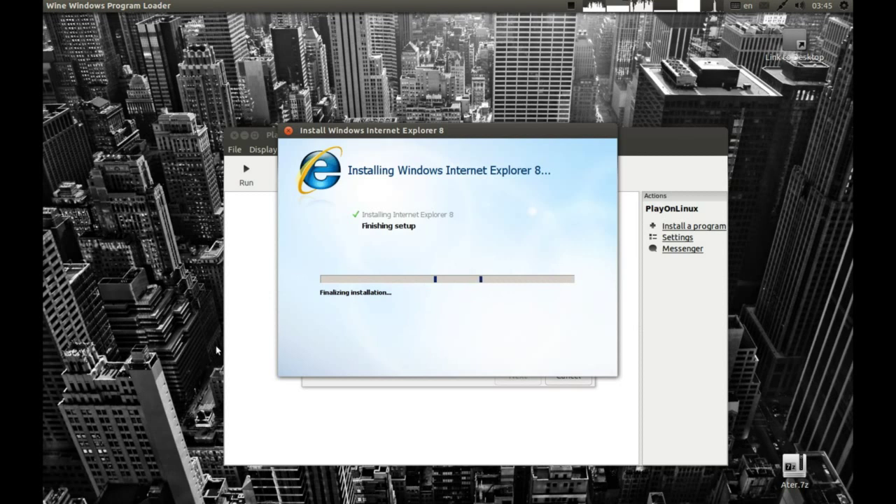
left_click(530, 356)
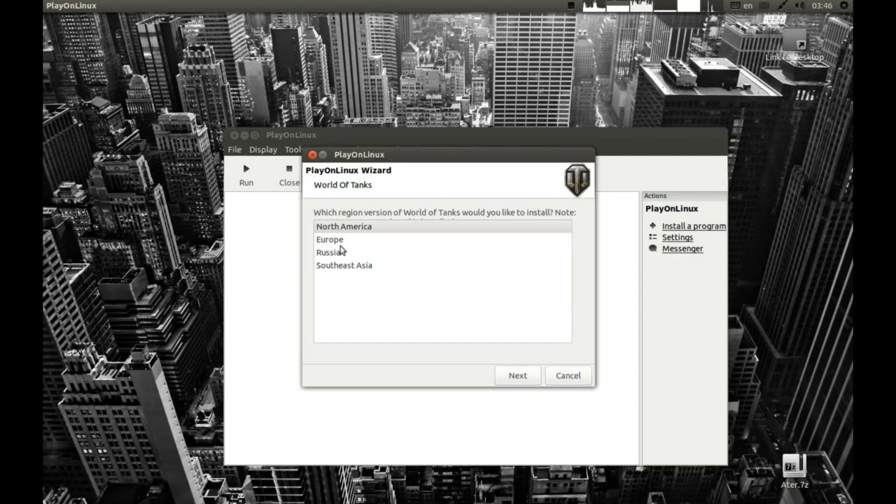
Choose the Europe version of World of Tanks and acknowledge the patcher notice.
left_click(339, 241)
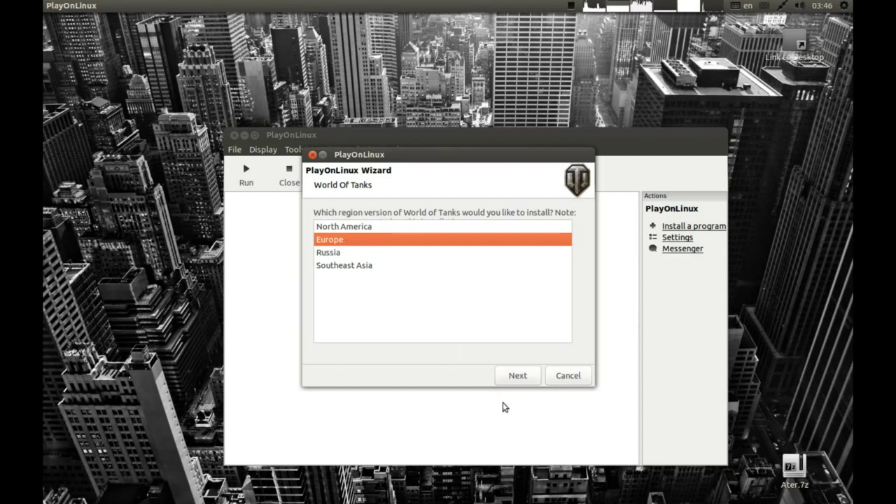
key("Return")
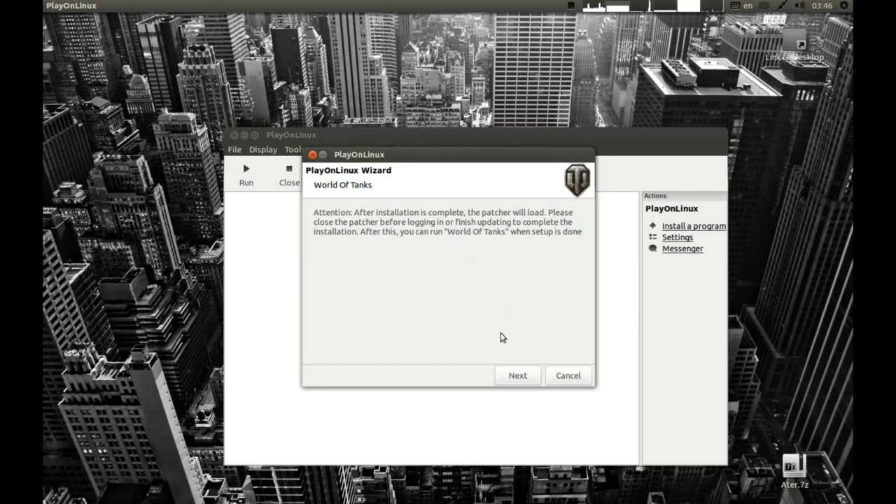
left_click(517, 376)
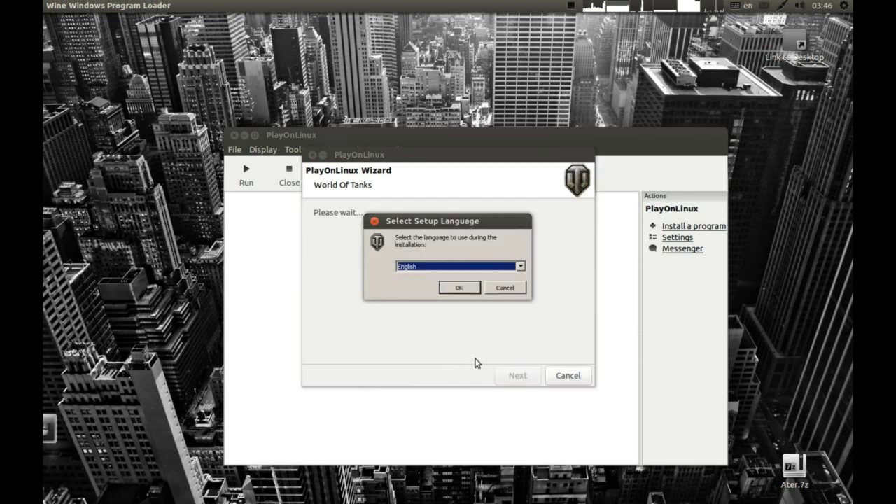
Install World of Tanks in English with default folders and a desktop icon.
key("Return")
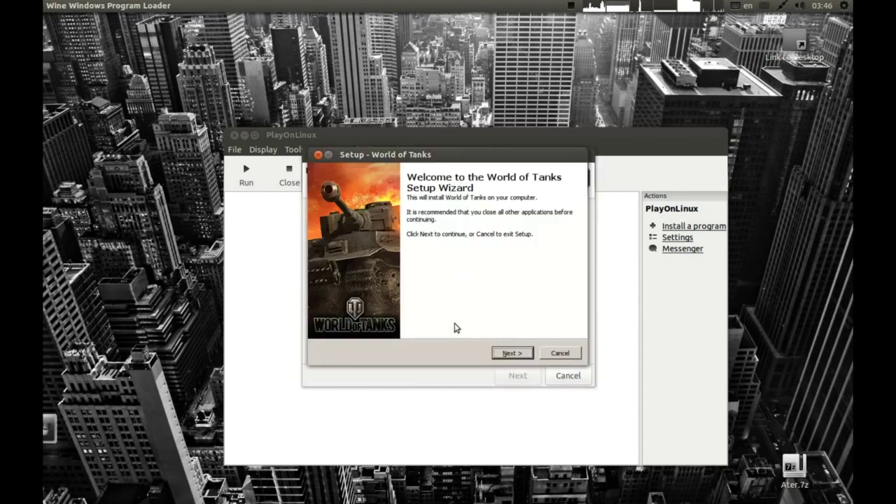
left_click(508, 355)
left_click(513, 356)
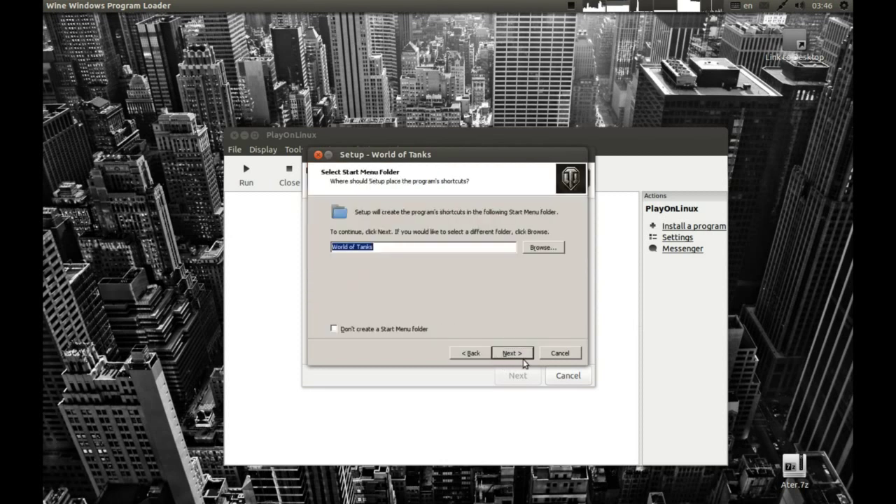
key("Return")
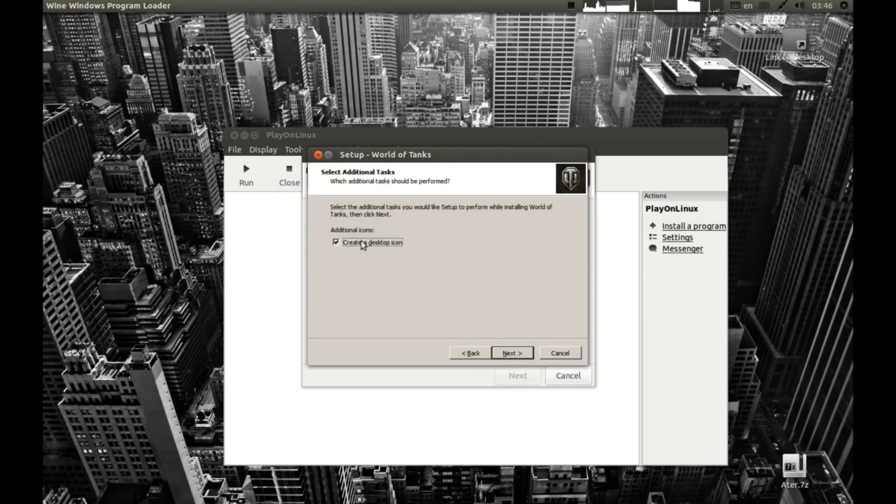
key("Return")
key("Return")
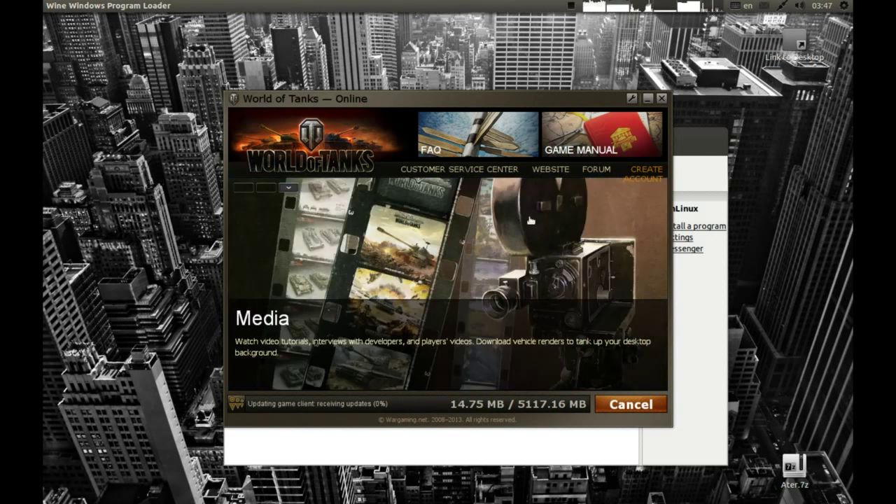
Shift the updated World of Tanks launcher left and close it instead of playing.
left_click(570, 5)
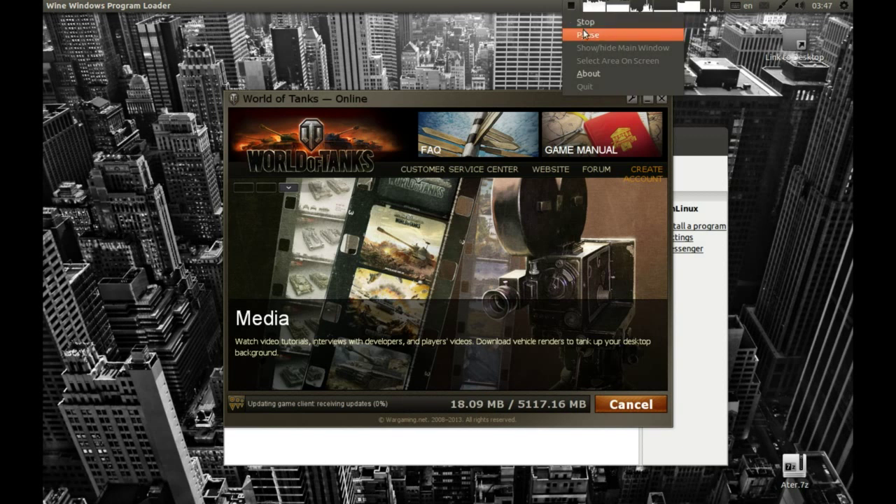
left_click(587, 34)
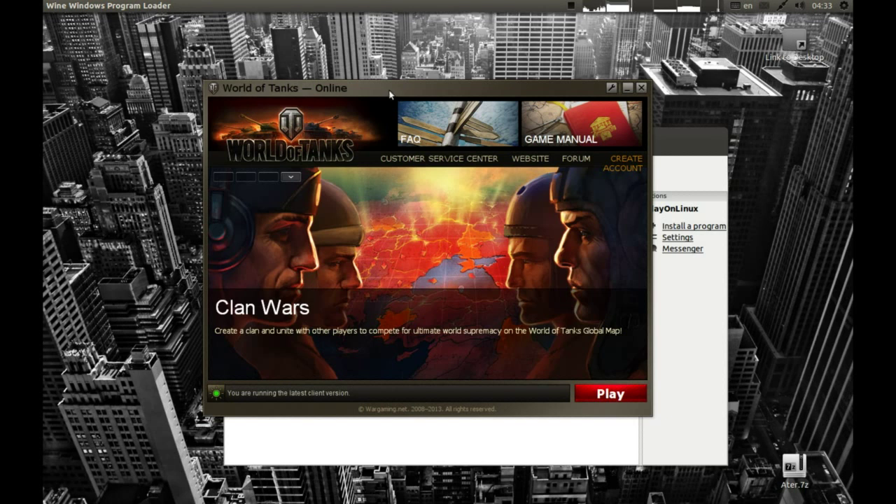
left_click_drag(385, 93, 312, 93)
left_click(569, 88)
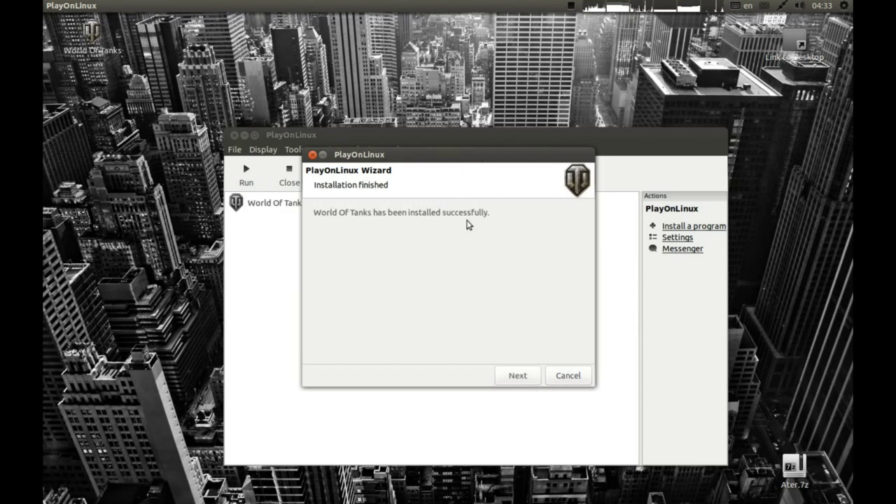
Finish the installation and switch the WorldOfTanks drive from Wine 1.5.24 to 1.6-rc5.
left_click(522, 379)
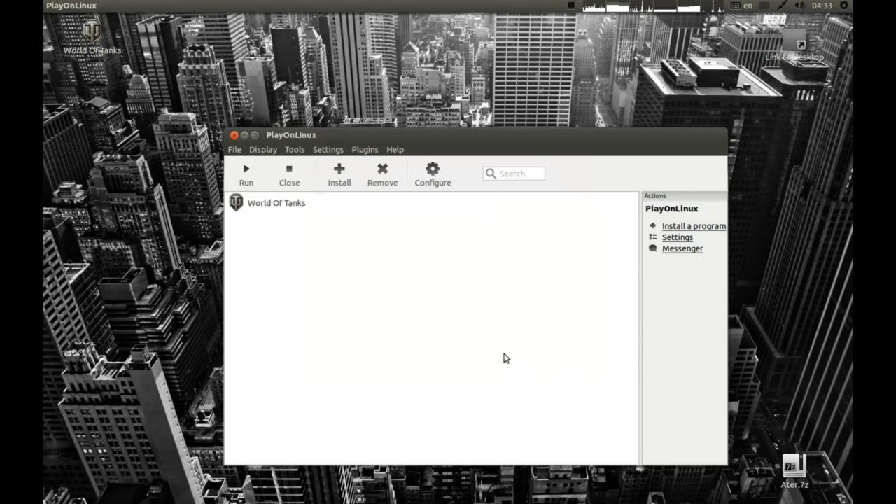
left_click(301, 204)
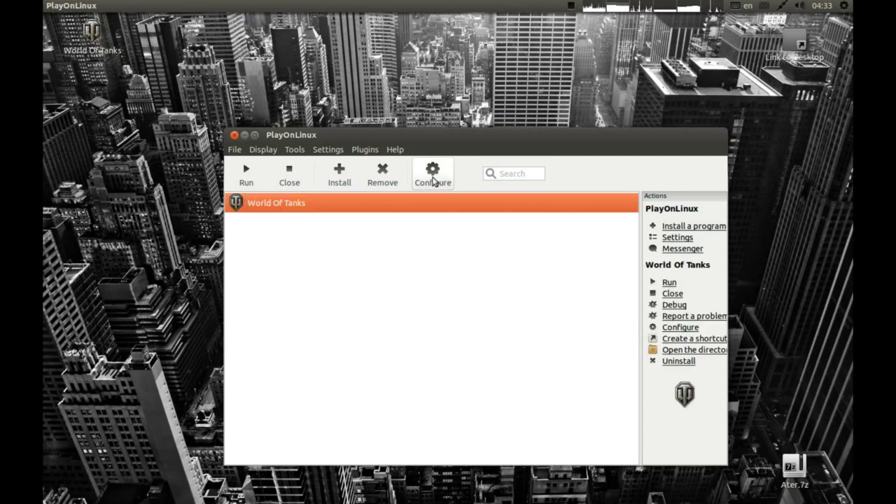
left_click(435, 178)
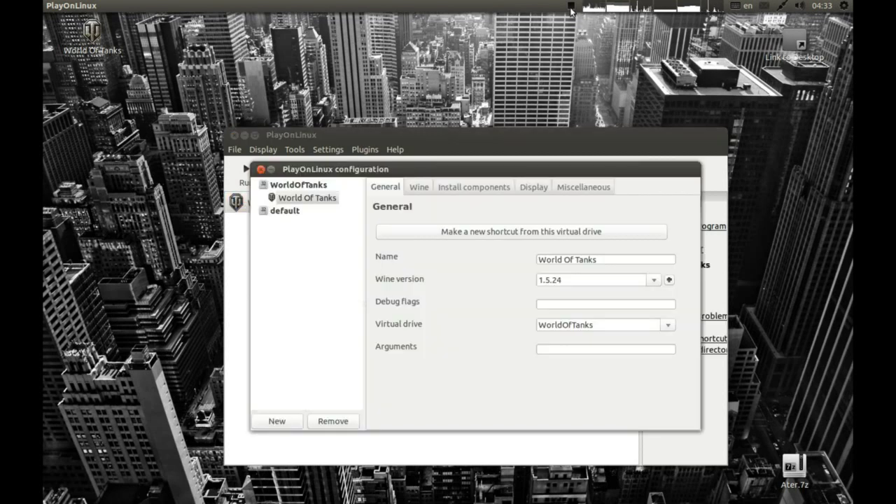
left_click(279, 186)
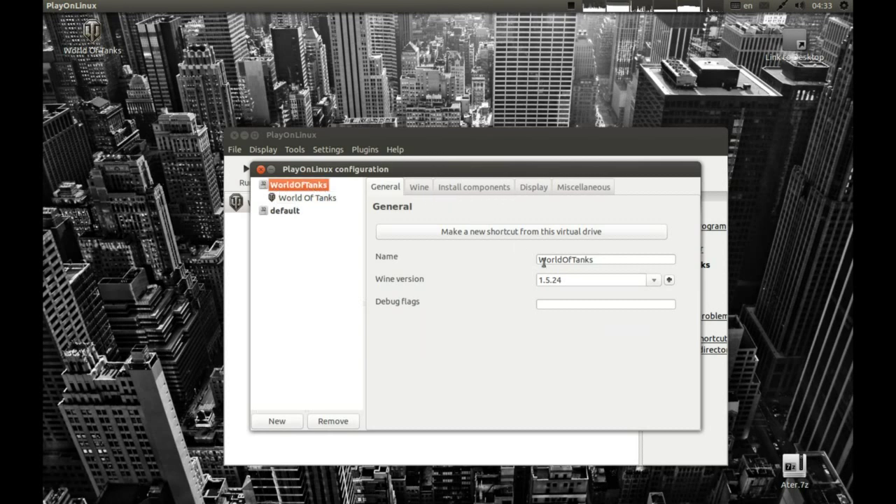
left_click(653, 280)
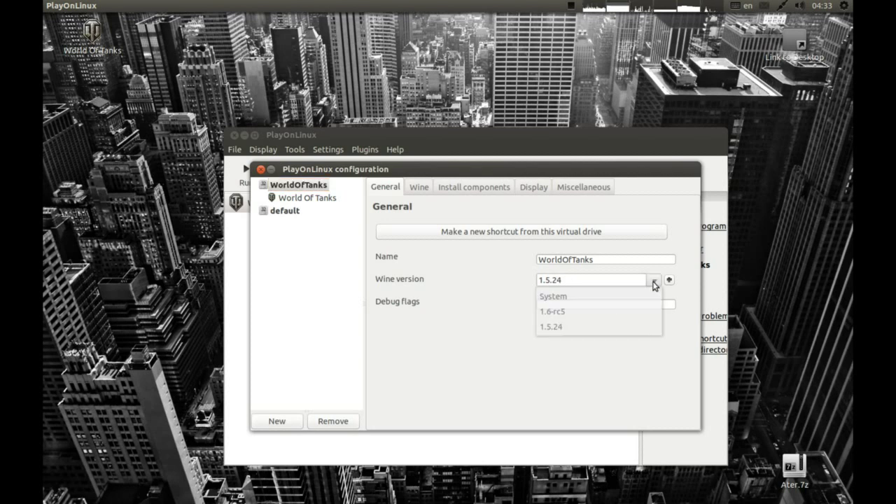
left_click(594, 309)
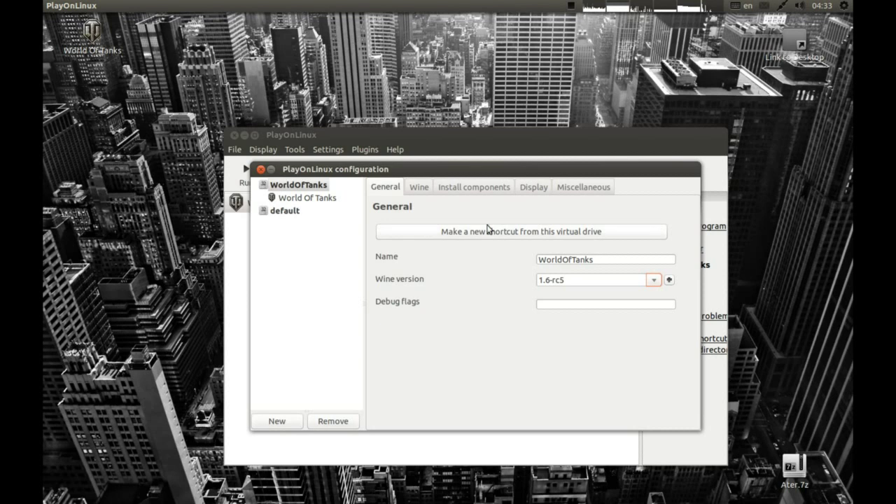
left_click(420, 190)
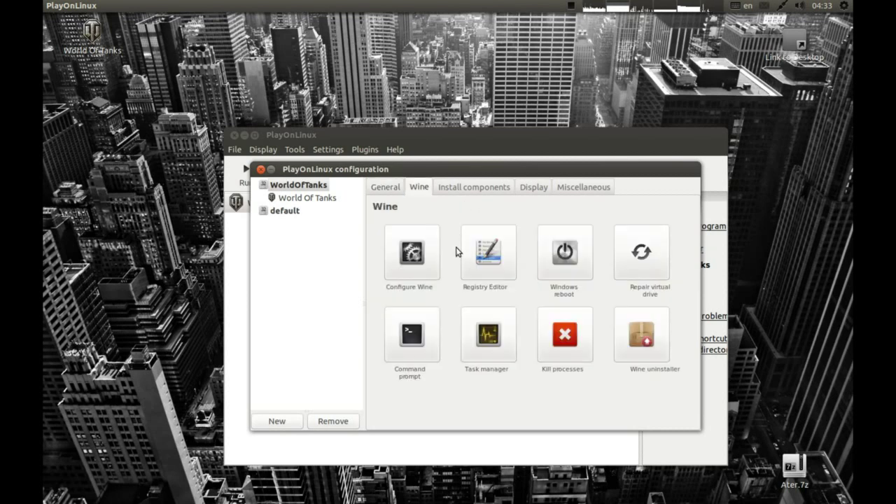
Turn on Wine's virtual desktop for the drive at 1280 x 720 and save.
left_click(421, 258)
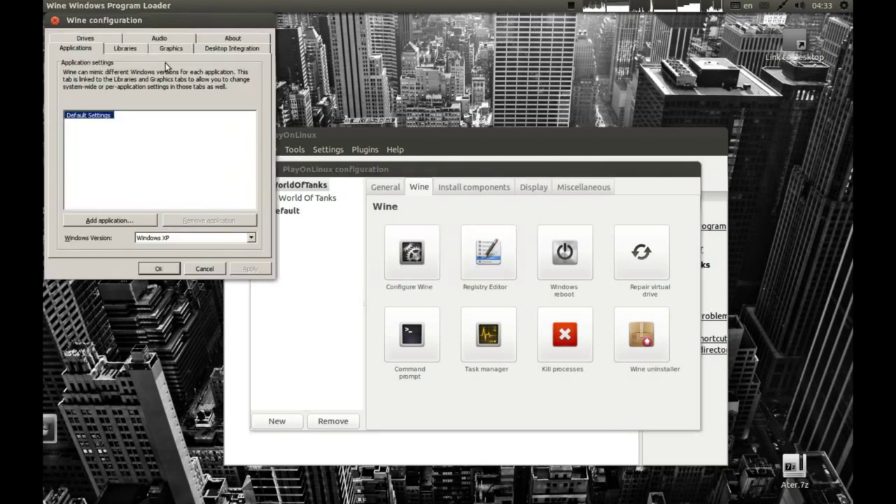
left_click(168, 49)
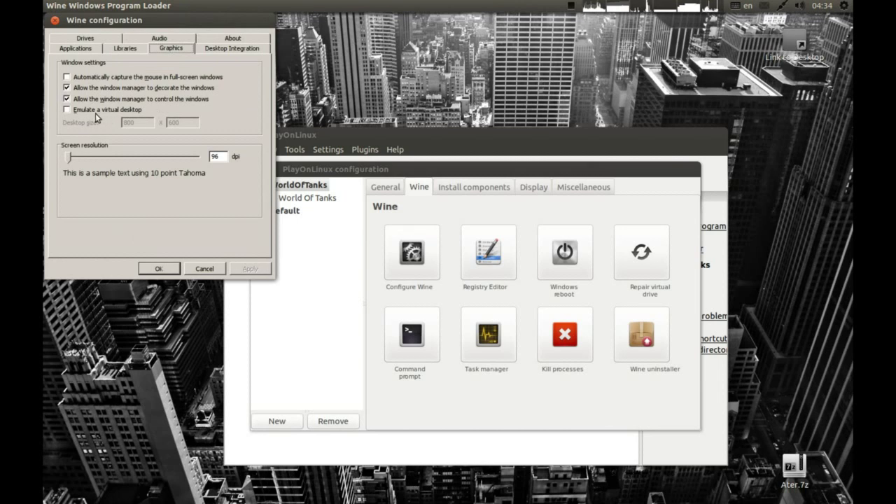
left_click(96, 112)
key("Tab")
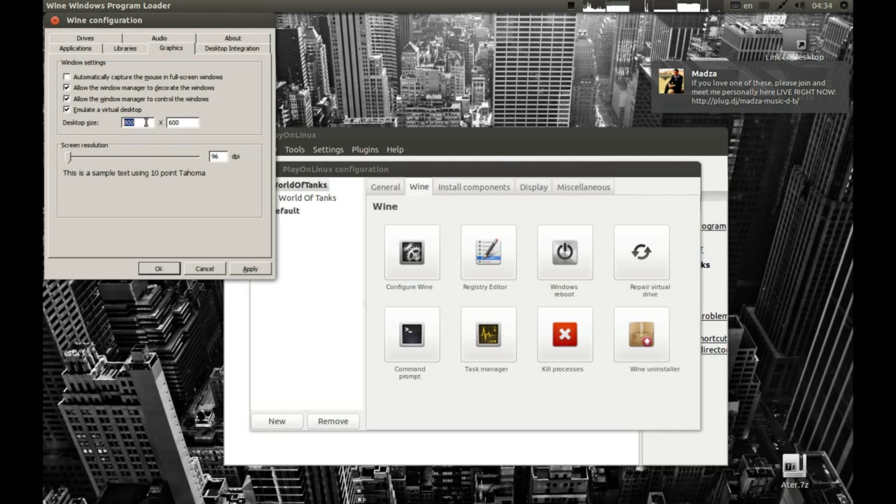
type("12")
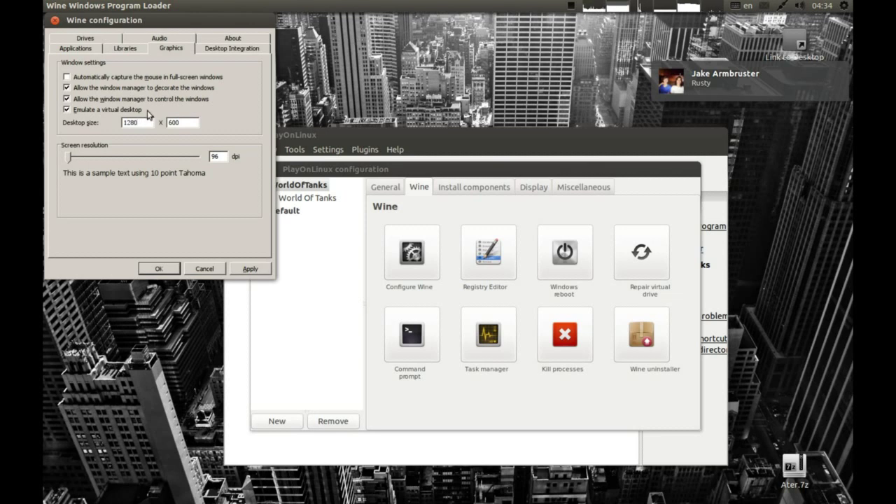
type("80")
left_click(192, 122)
double_click(168, 123)
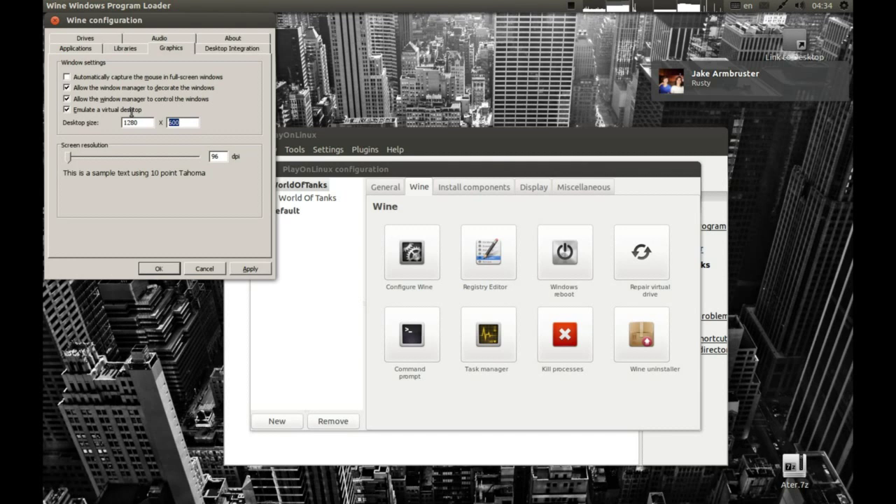
type("720")
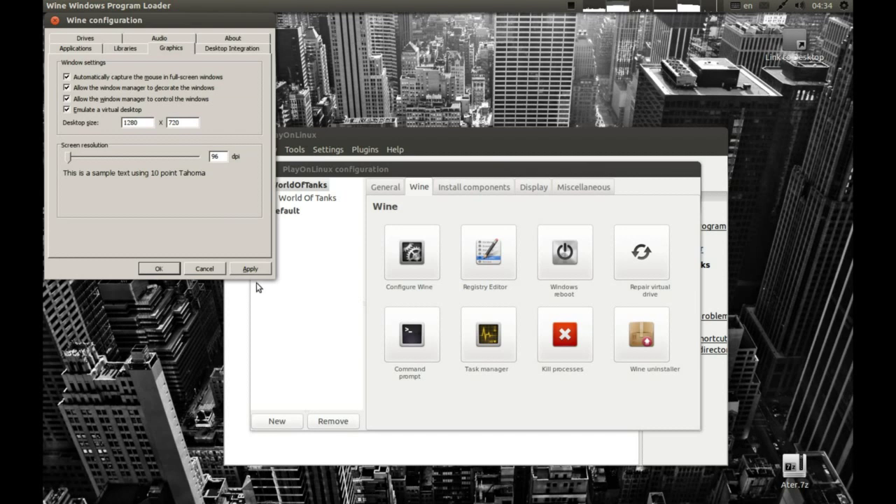
left_click(156, 269)
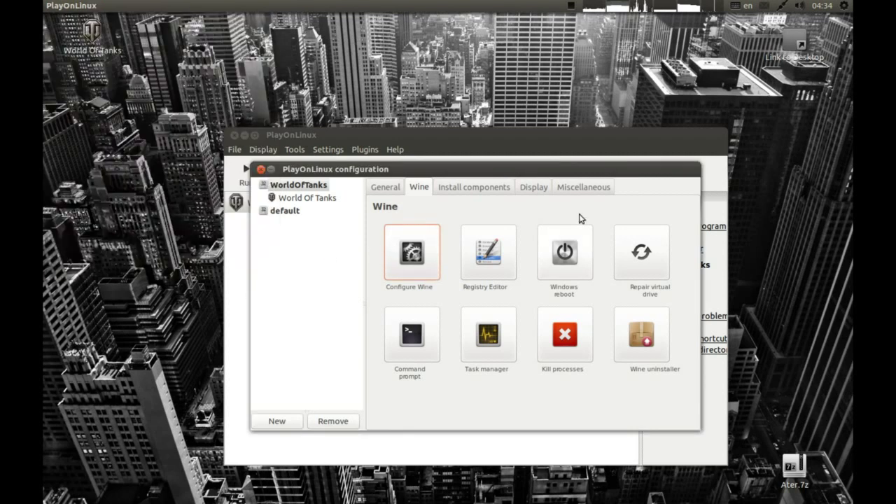
Set the drive's video memory to 1024 and enable GLSL support, then close the configuration.
left_click(543, 189)
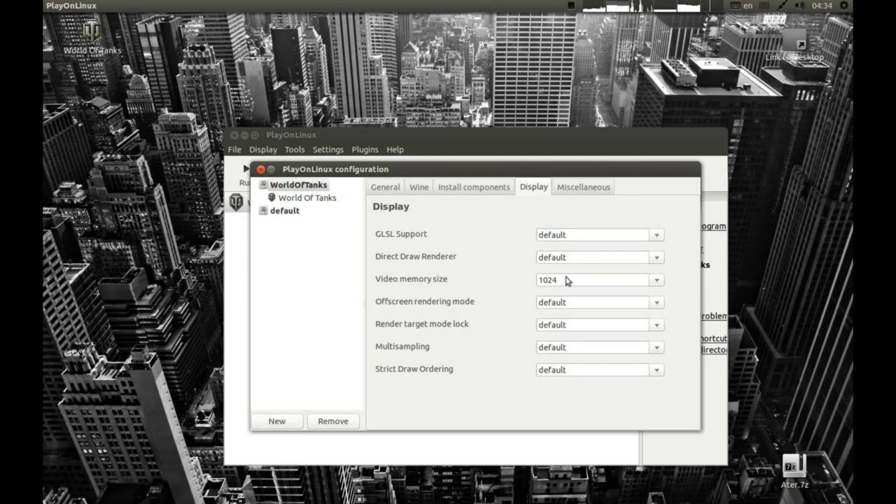
left_click(658, 282)
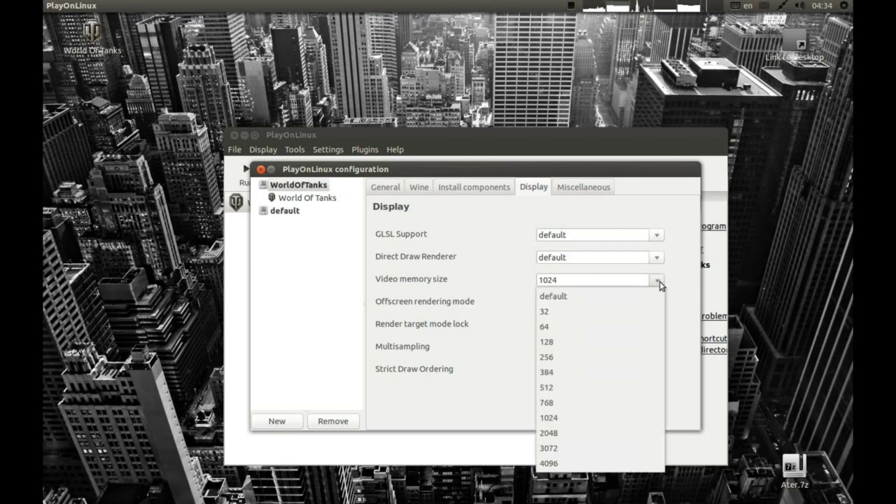
left_click(586, 418)
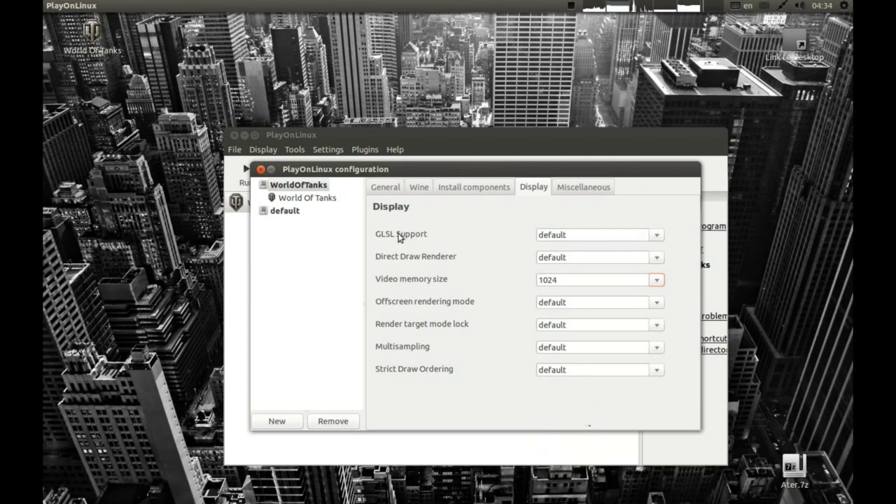
left_click(658, 238)
left_click(621, 267)
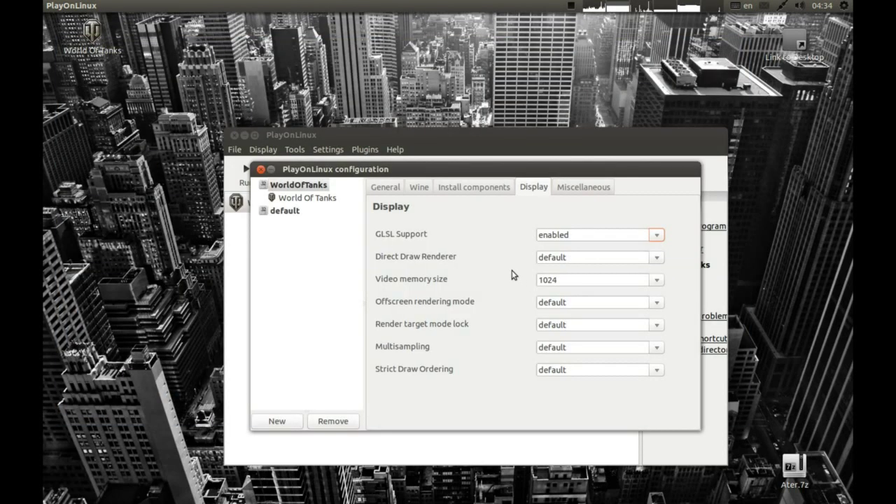
left_click(261, 169)
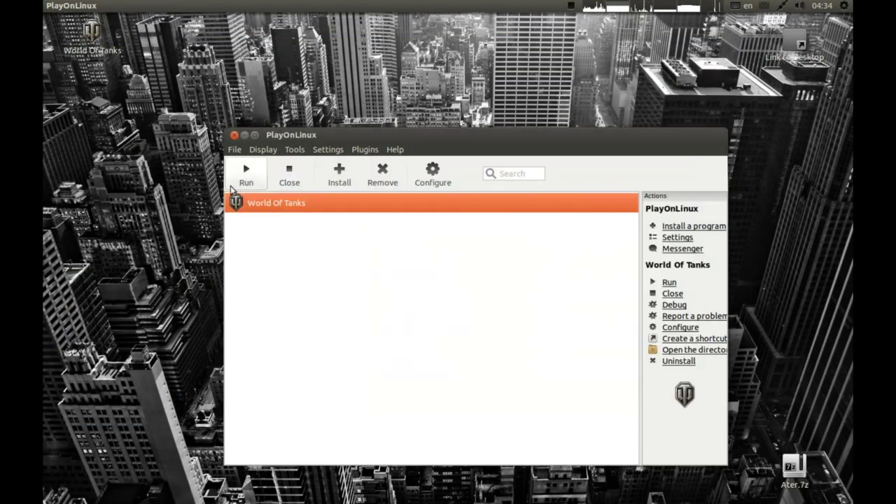
Run World Of Tanks from PlayOnLinux and press Play in its launcher.
left_click(77, 32)
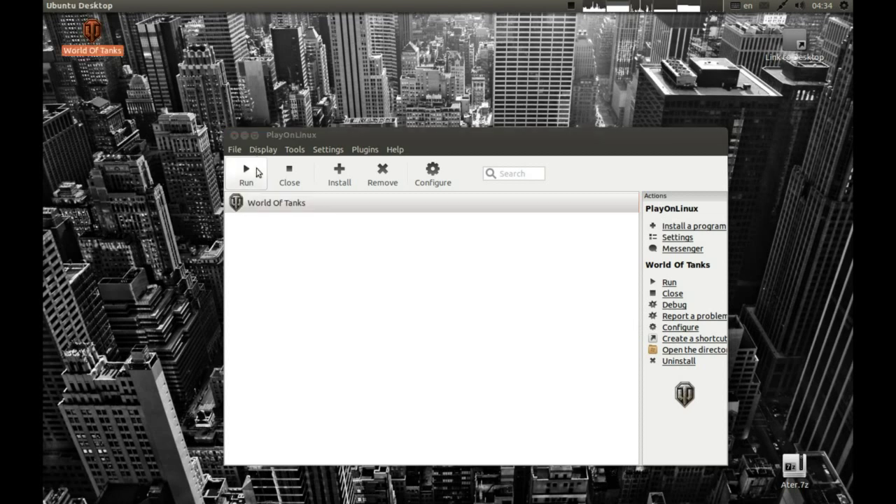
left_click(236, 180)
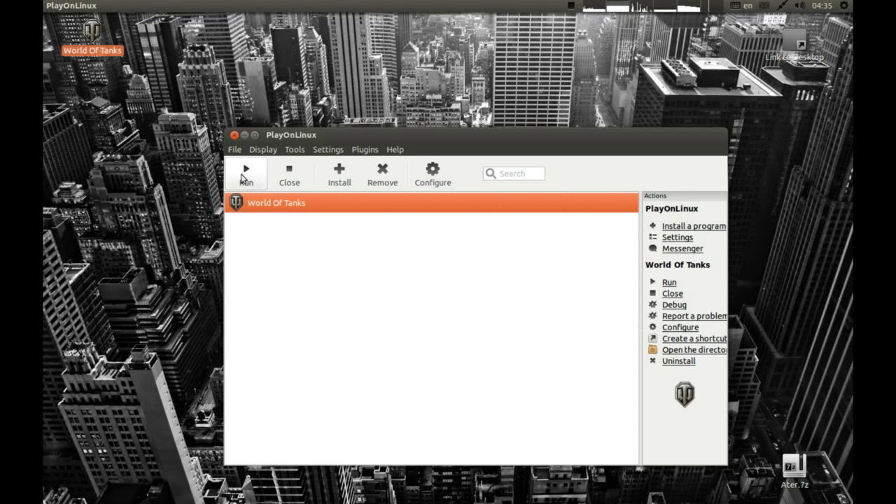
left_click(244, 179)
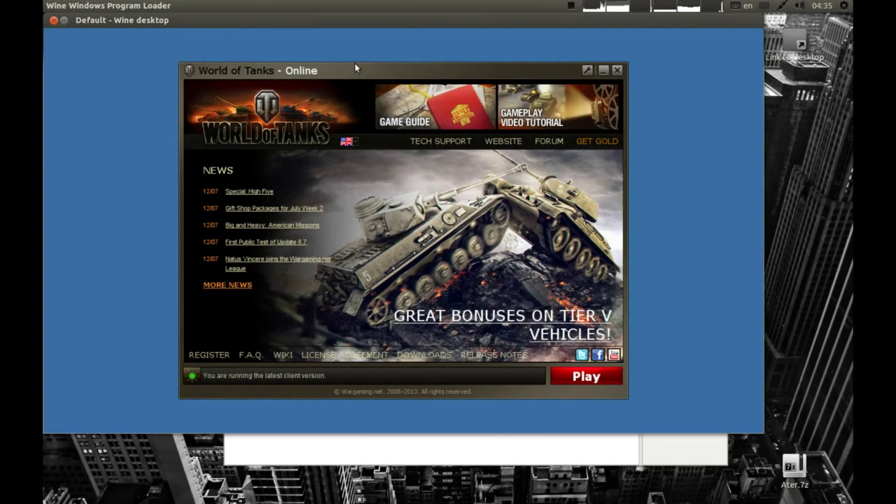
left_click(581, 377)
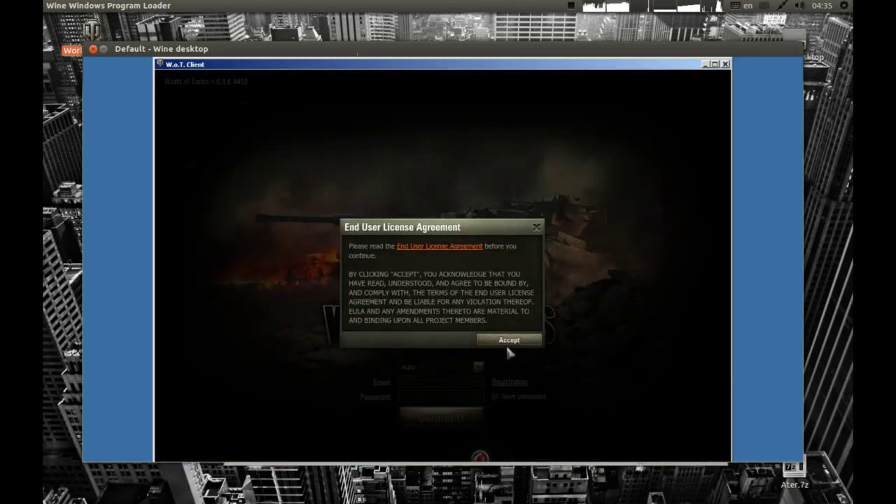
Accept the EULA, enter the account e-mail and password, tick Save password, and connect.
left_click(509, 340)
left_click(456, 381)
key("Tab")
type("******")
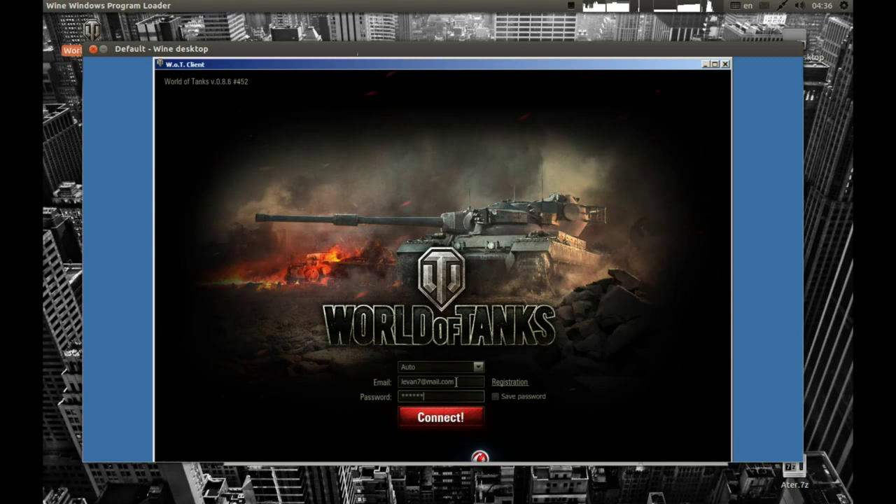
left_click(496, 396)
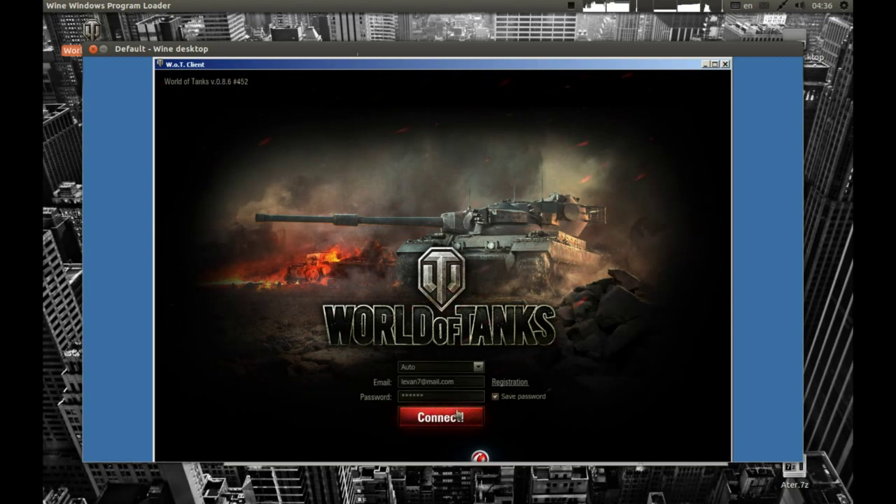
left_click(459, 416)
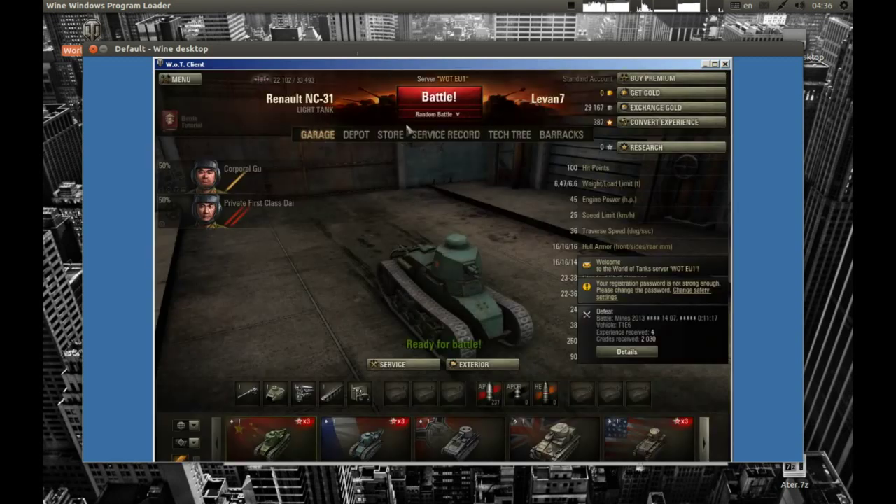
In the graphics settings, enable full screen, choose 1152x864 resolution and 16:9 widescreen.
left_click(181, 80)
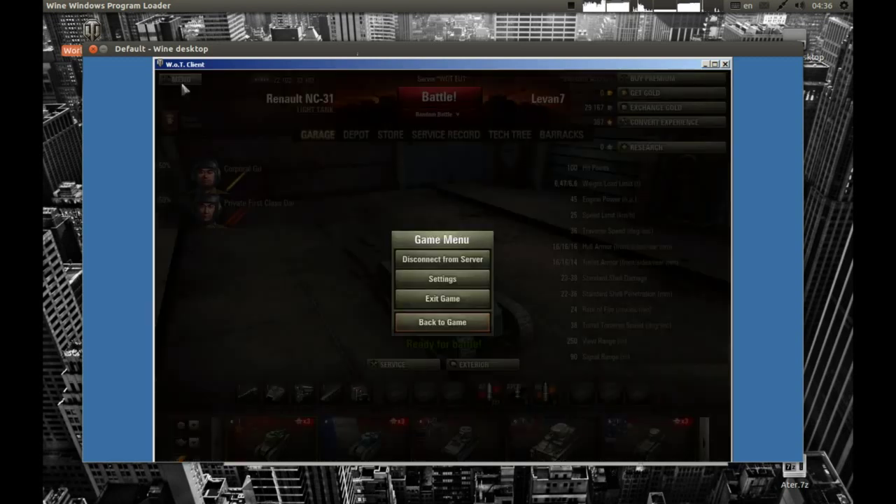
left_click(434, 279)
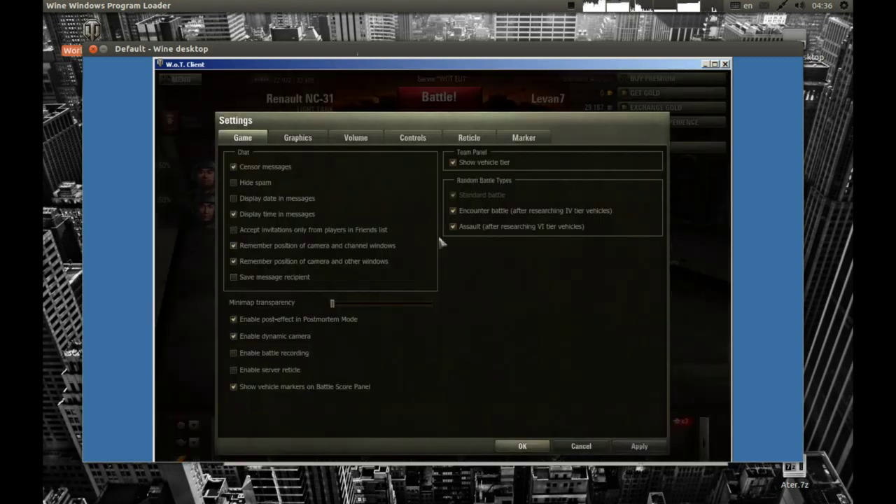
left_click(297, 137)
left_click(379, 180)
left_click(396, 202)
left_click(522, 164)
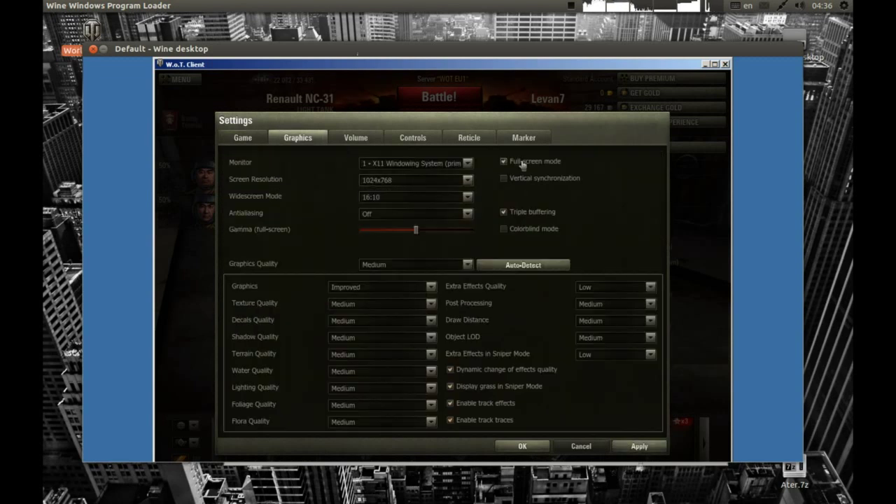
left_click(458, 182)
left_click(441, 192)
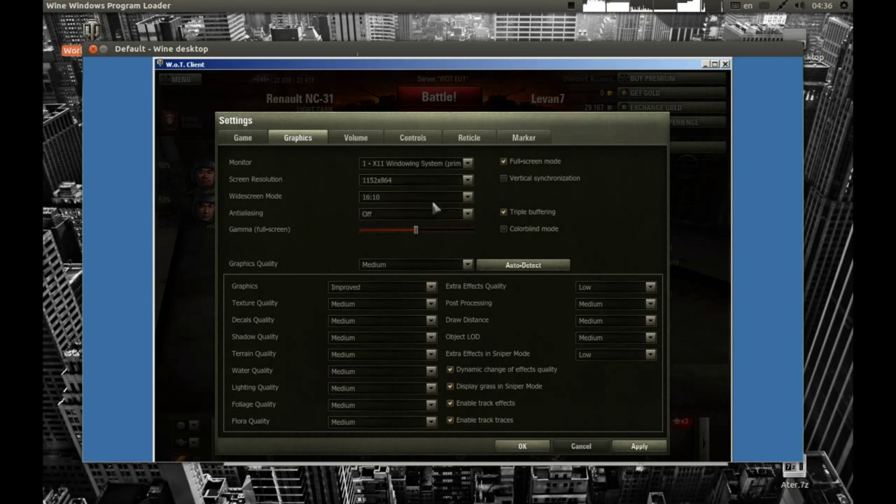
left_click(432, 200)
left_click(390, 214)
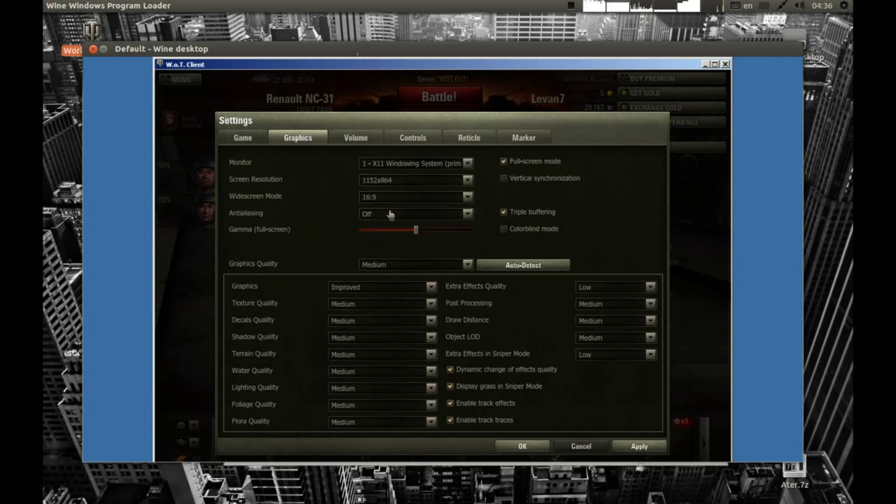
Re-pick the screen resolution, ending back on 1152x864.
left_click(390, 183)
left_click(392, 196)
left_click(389, 186)
left_click(389, 193)
left_click(390, 183)
left_click(389, 202)
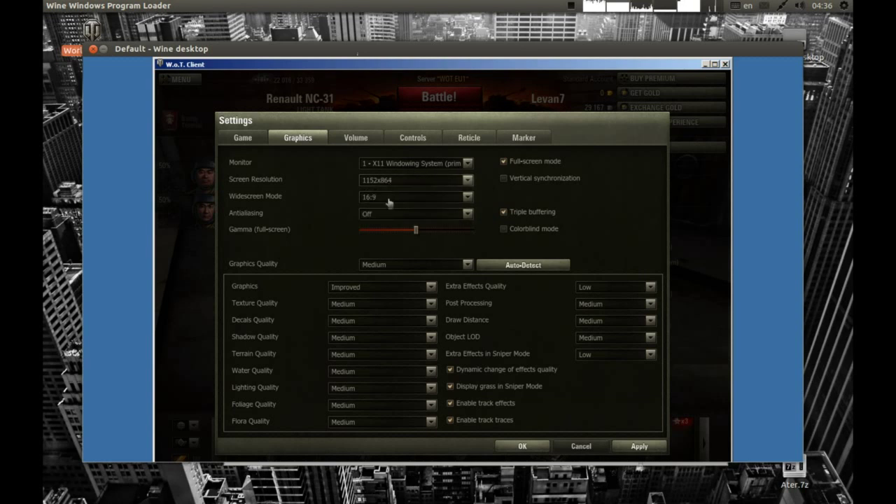
Set graphics quality to Minimum, save the settings and restart the game.
left_click(427, 266)
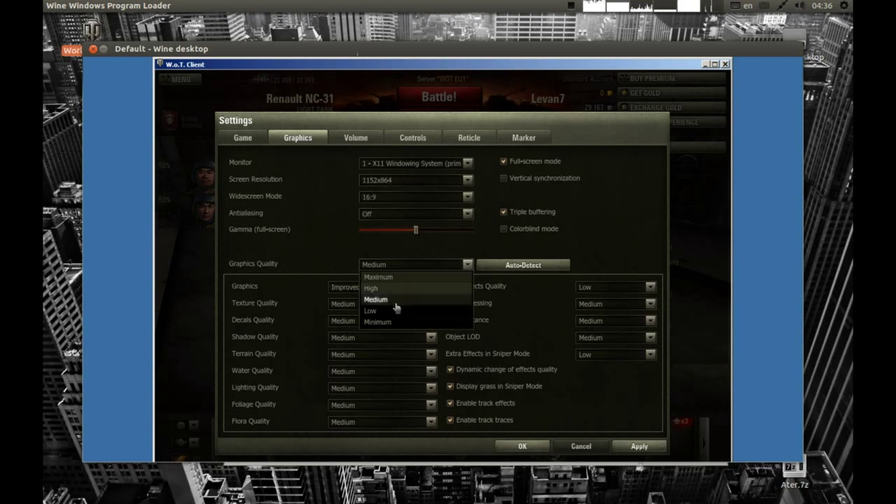
left_click(383, 322)
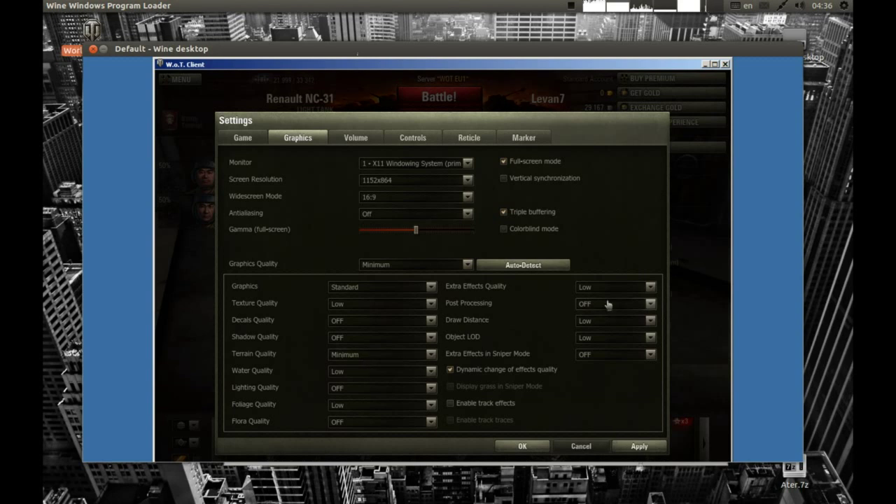
key("Return")
left_click(430, 320)
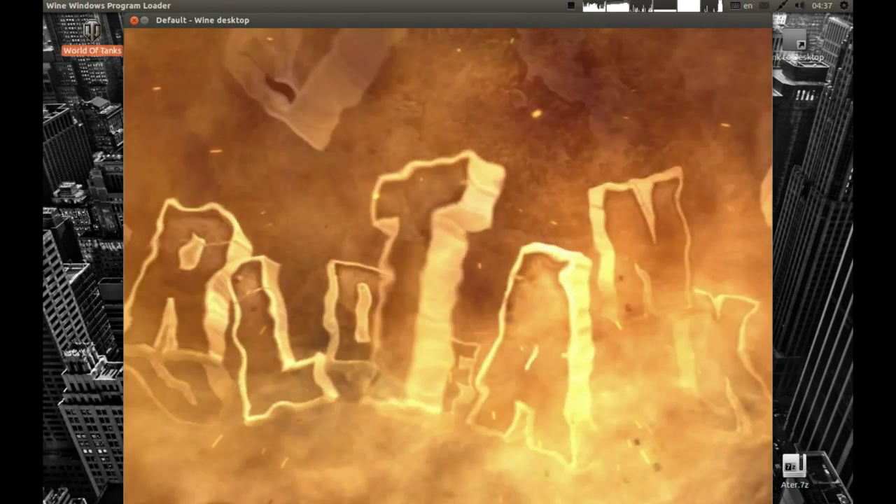
Skip the intro video and reconnect with the saved login.
left_click(321, 284)
left_click(433, 411)
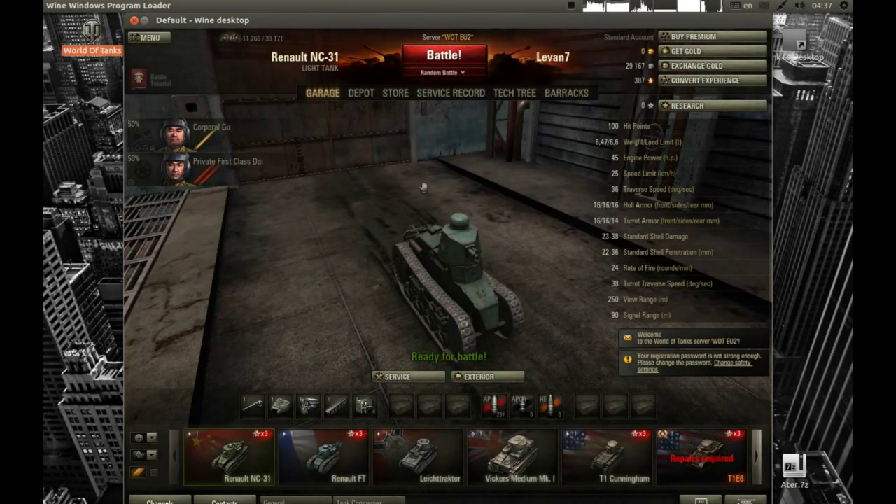
Open the graphics settings and check the resolution list still shows 1152x864.
key("Escape")
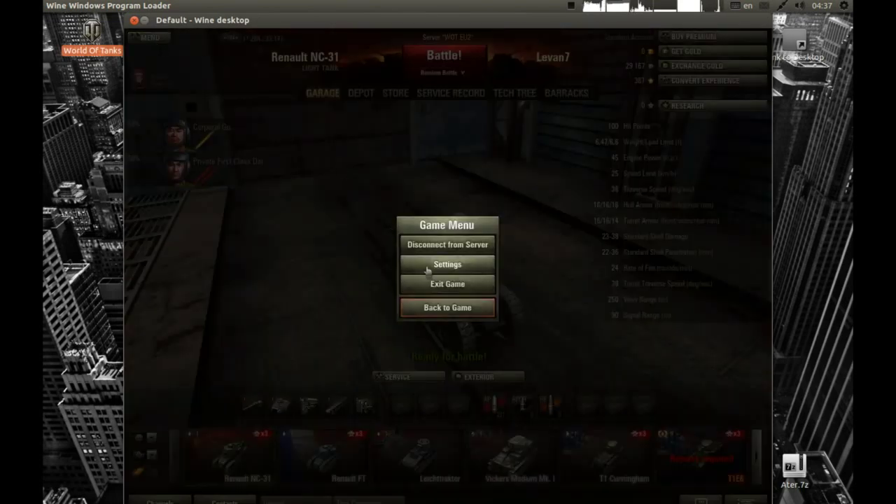
left_click(428, 271)
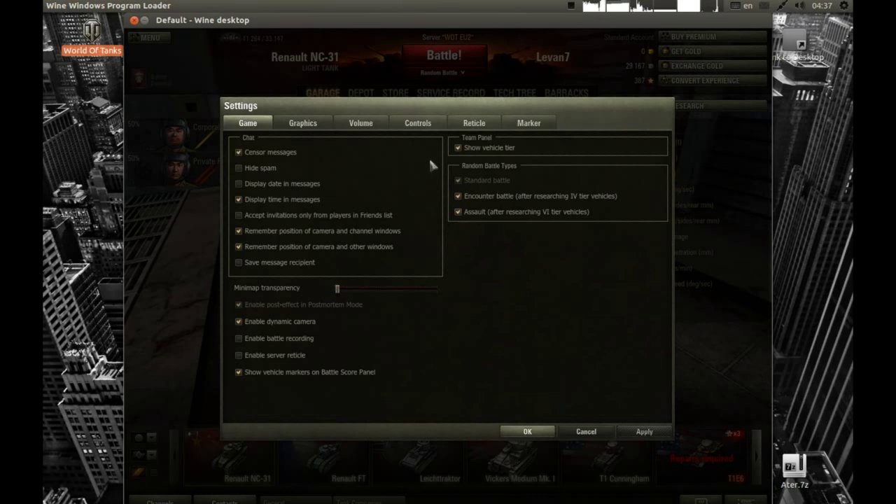
left_click(303, 123)
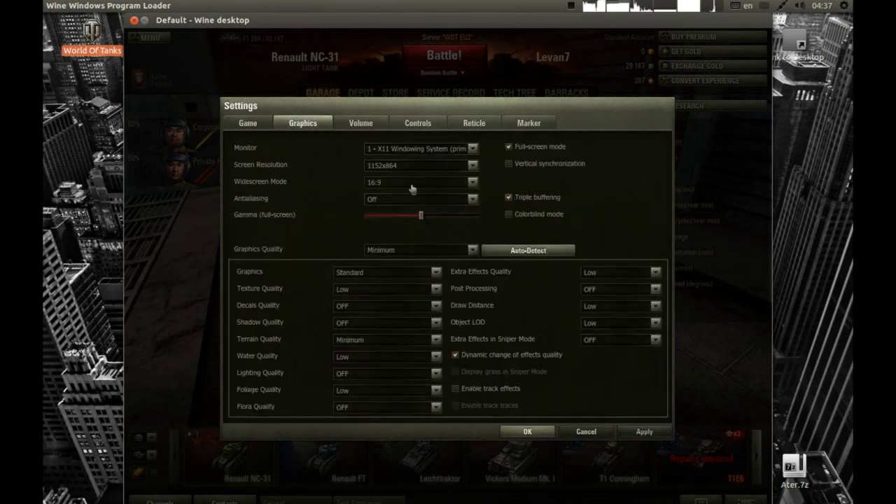
left_click(409, 167)
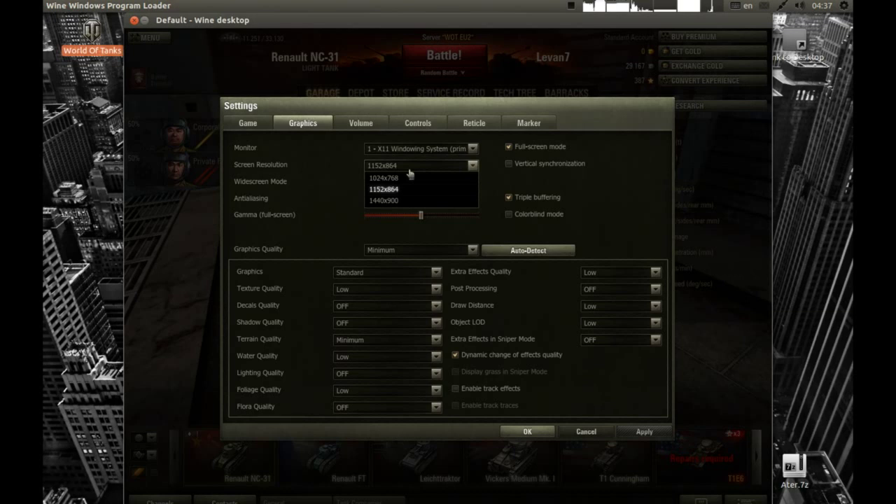
left_click(409, 168)
left_click(394, 168)
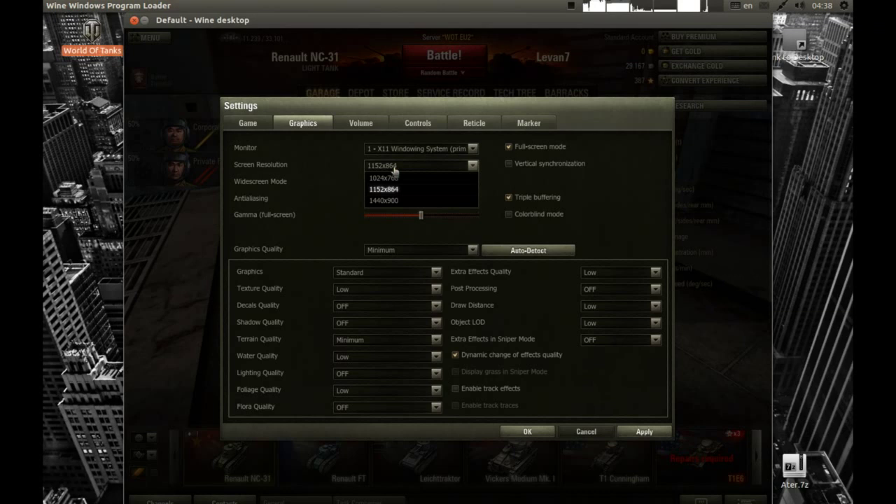
left_click(394, 168)
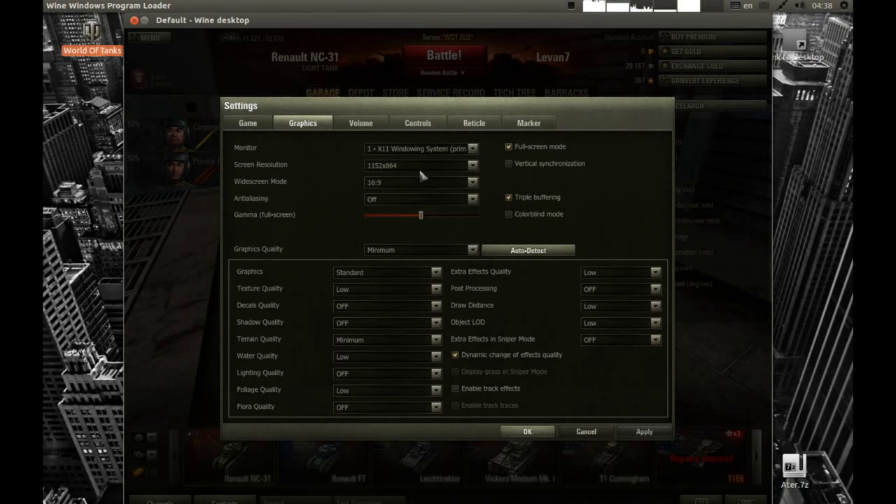
left_click(418, 167)
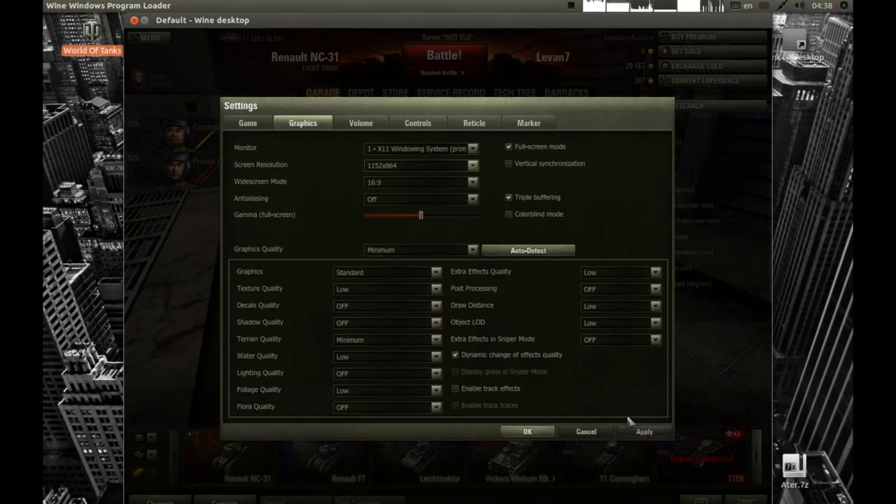
Close the settings and confirm quitting World of Tanks.
left_click(527, 431)
left_click(447, 281)
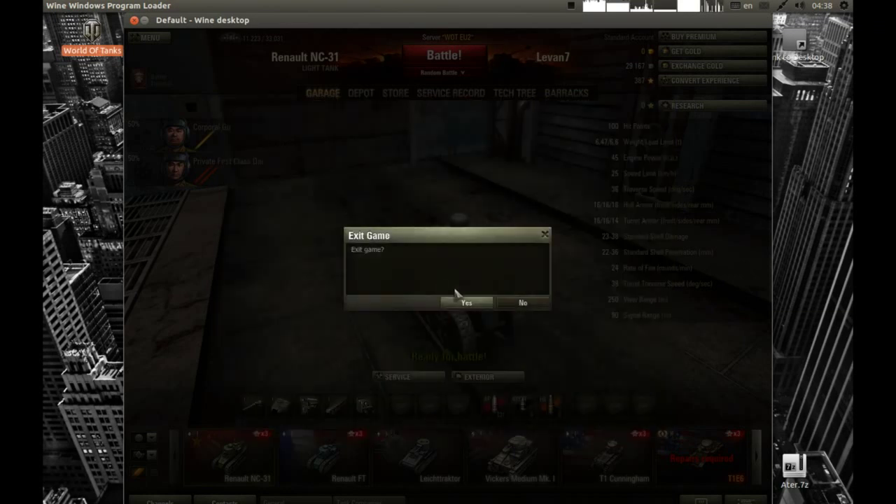
left_click(463, 304)
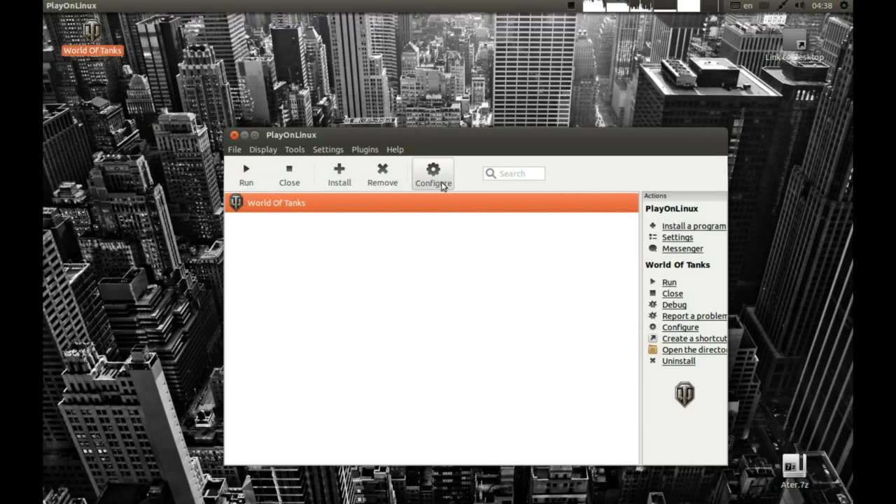
Change the drive's Wine virtual desktop height to 800 (1280x800) and close the PlayOnLinux configuration.
left_click(442, 182)
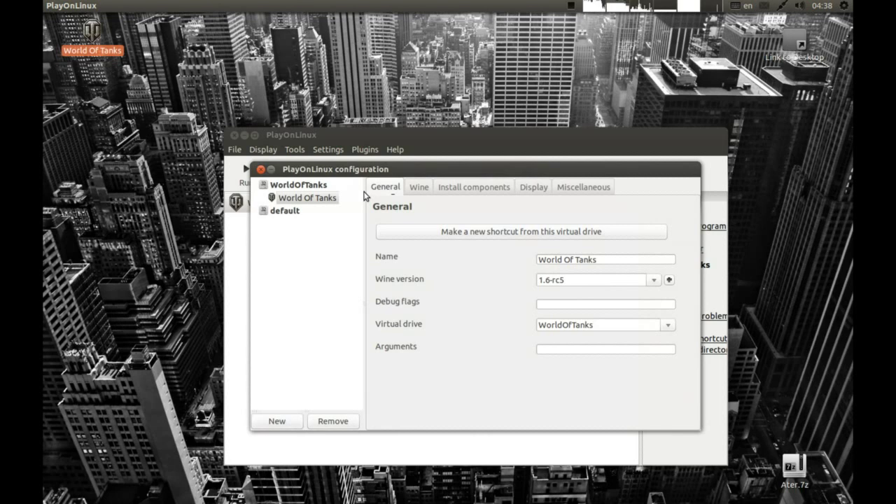
left_click(420, 187)
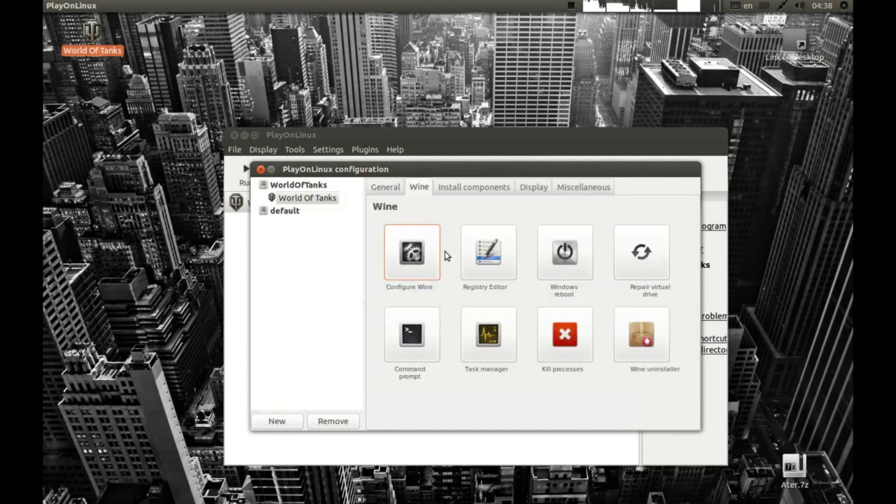
left_click(412, 252)
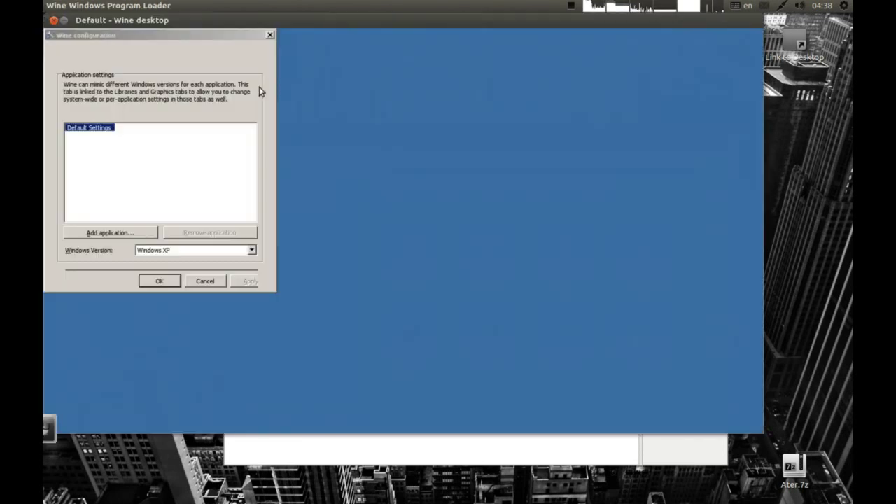
left_click(169, 60)
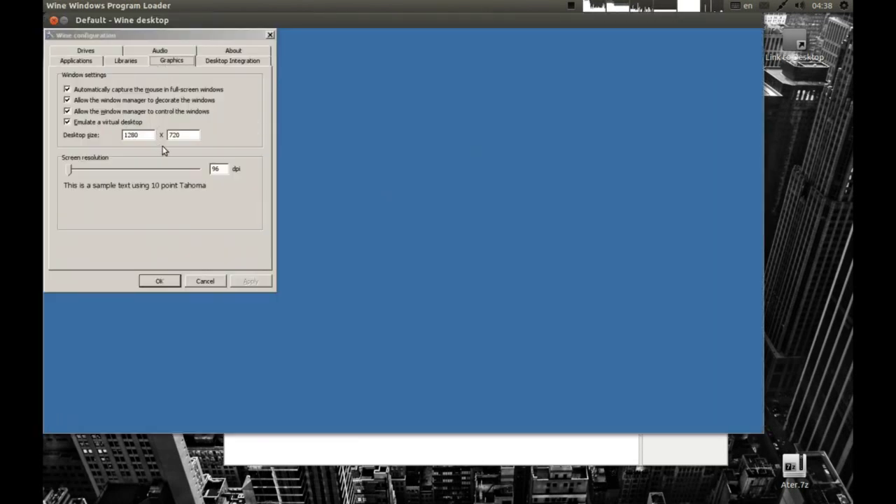
type("800")
key("Return")
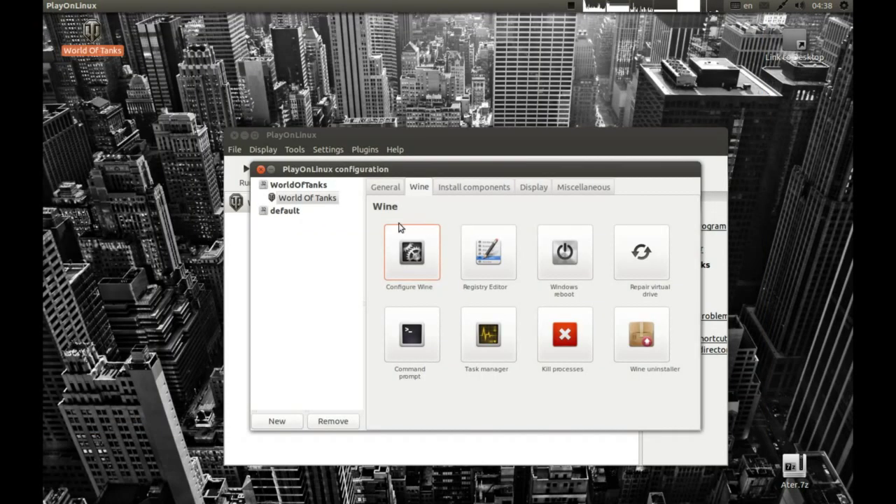
left_click(261, 168)
left_click_drag(296, 138, 280, 188)
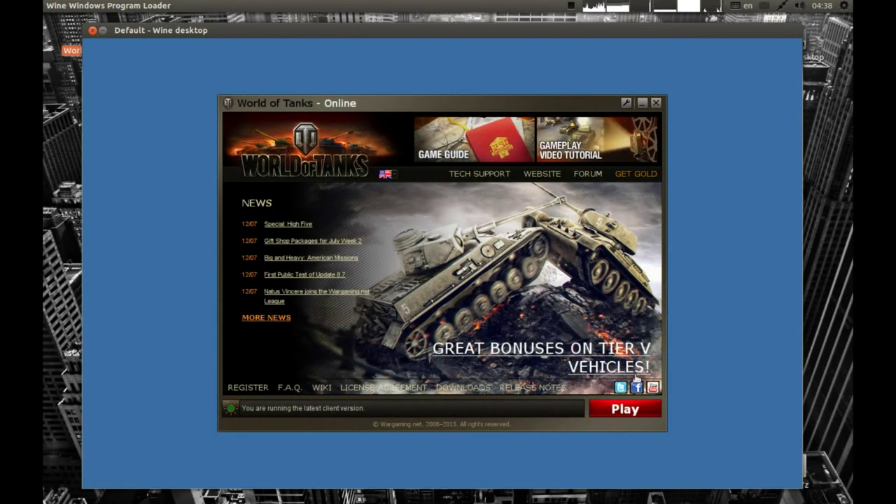
Launch World of Tanks and connect to the server, loading the garage with the Renault NC-31.
left_click(634, 410)
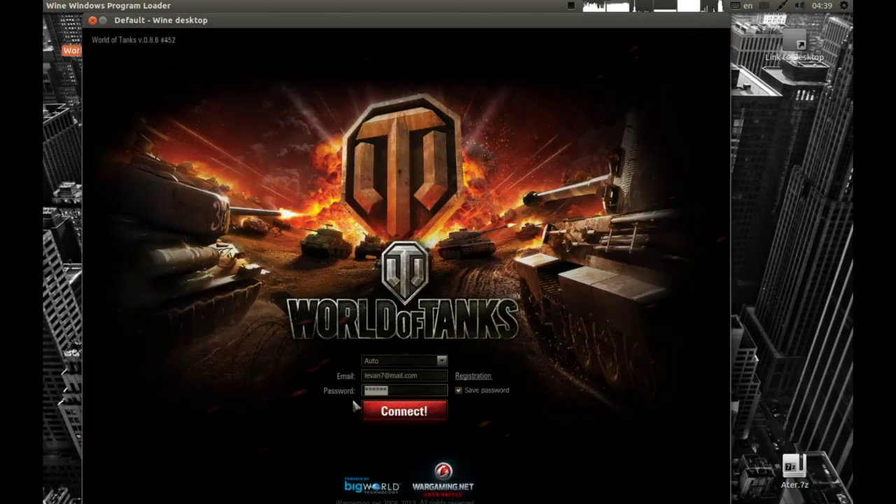
left_click(397, 414)
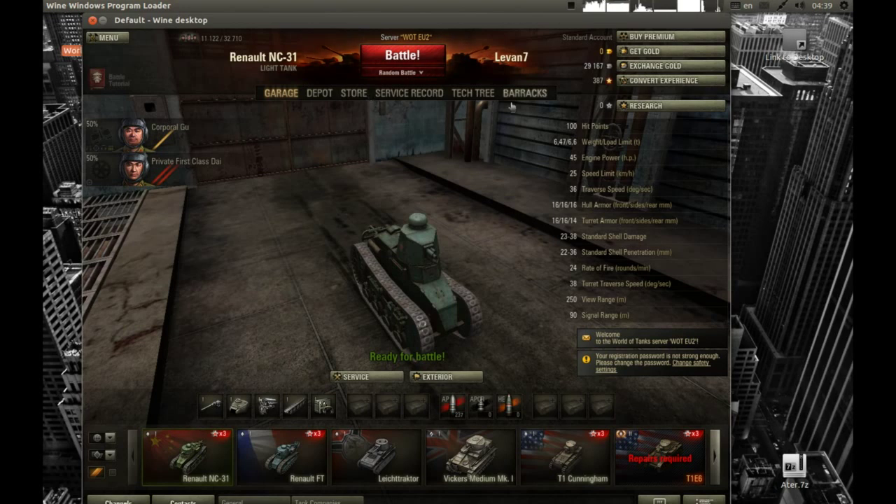
Set the graphics screen resolution to 1280x800, apply and save, then return to the garage.
left_click(107, 39)
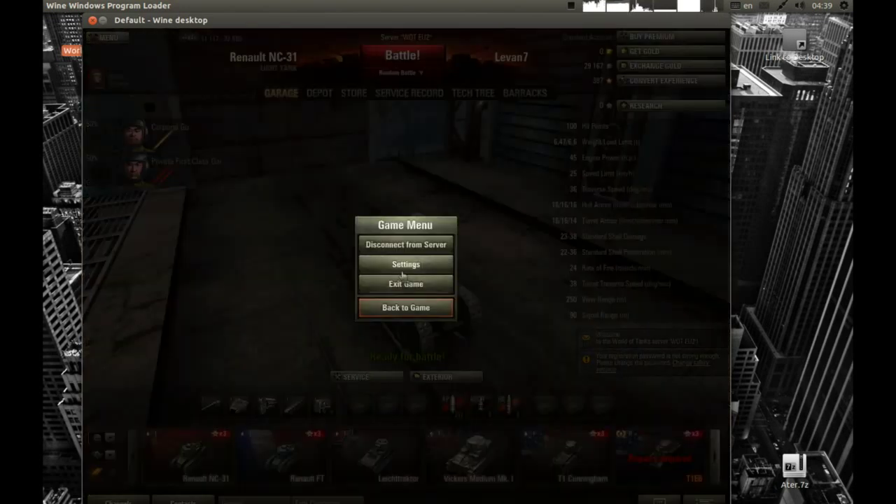
left_click(405, 264)
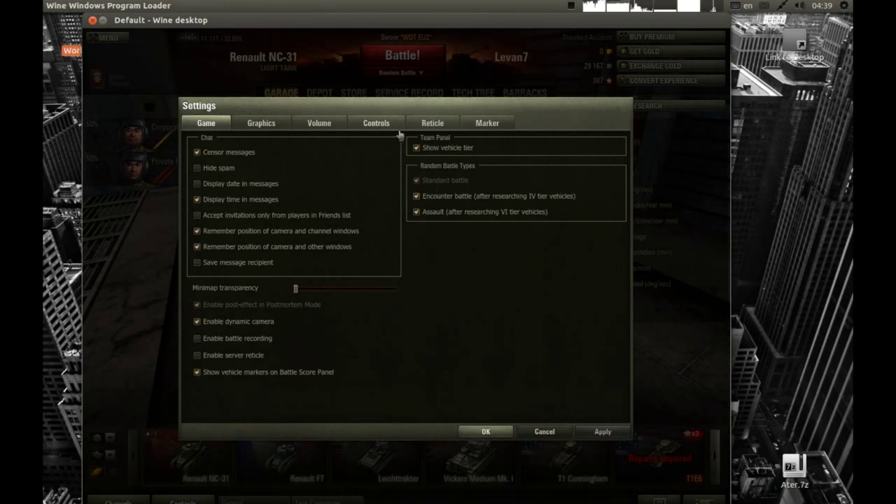
left_click(319, 123)
left_click(261, 123)
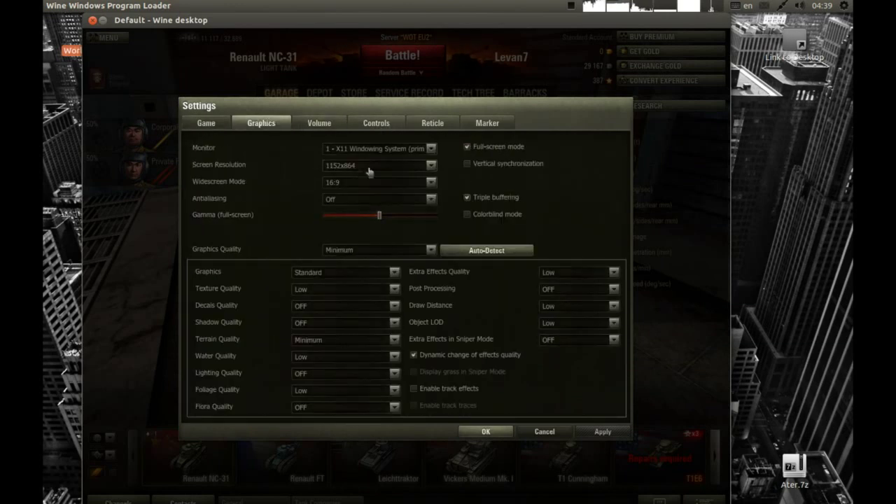
left_click(369, 172)
left_click(365, 199)
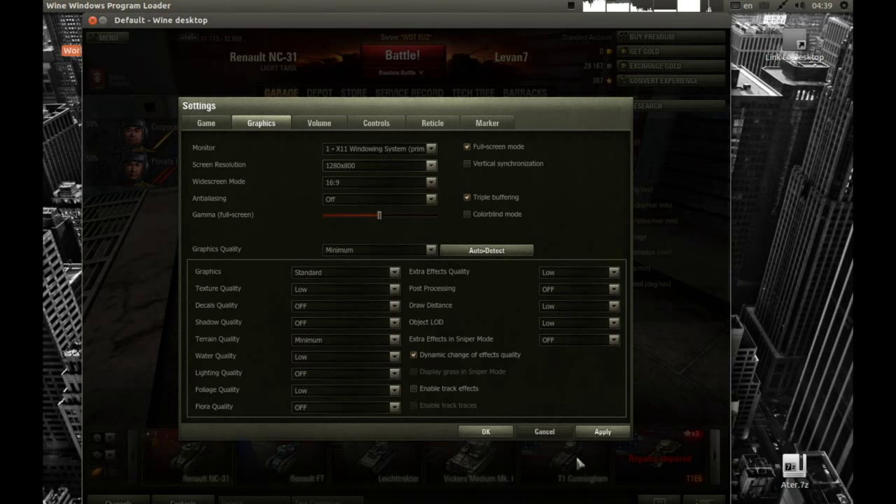
left_click(595, 431)
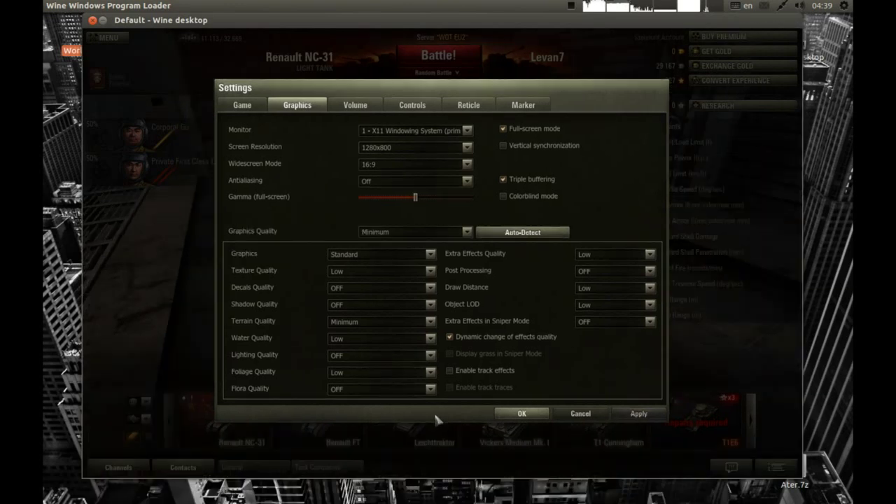
left_click(521, 414)
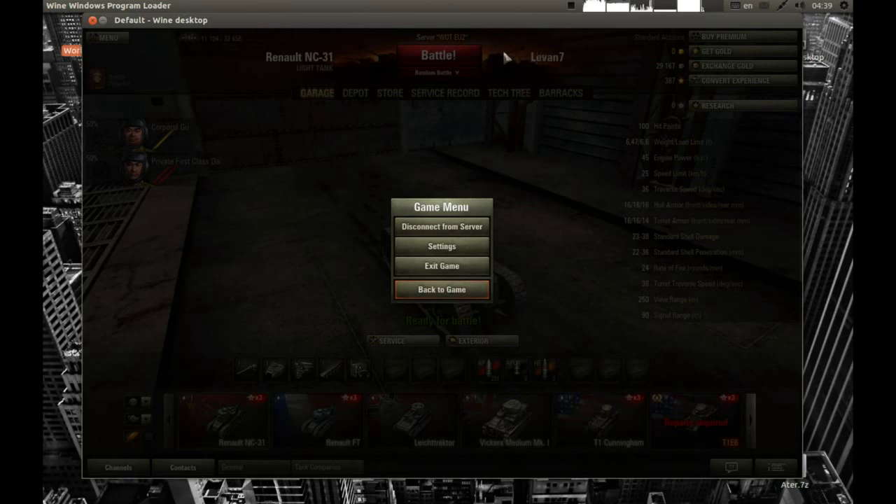
left_click(452, 292)
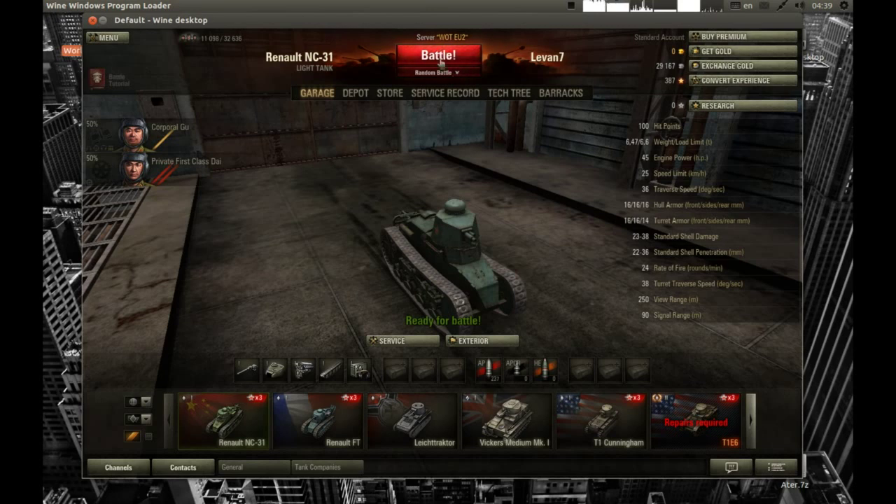
Keep Random Battle as the battle mode and queue the Renault NC-31 for battle.
left_click(437, 72)
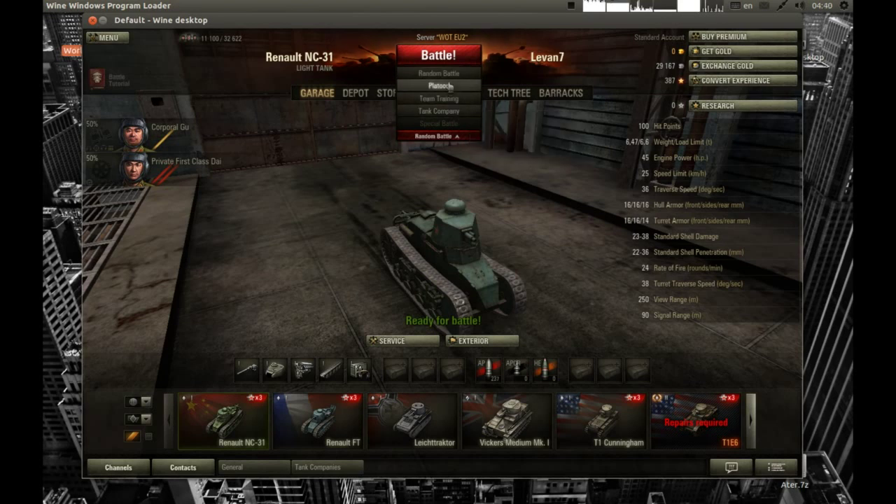
left_click(451, 77)
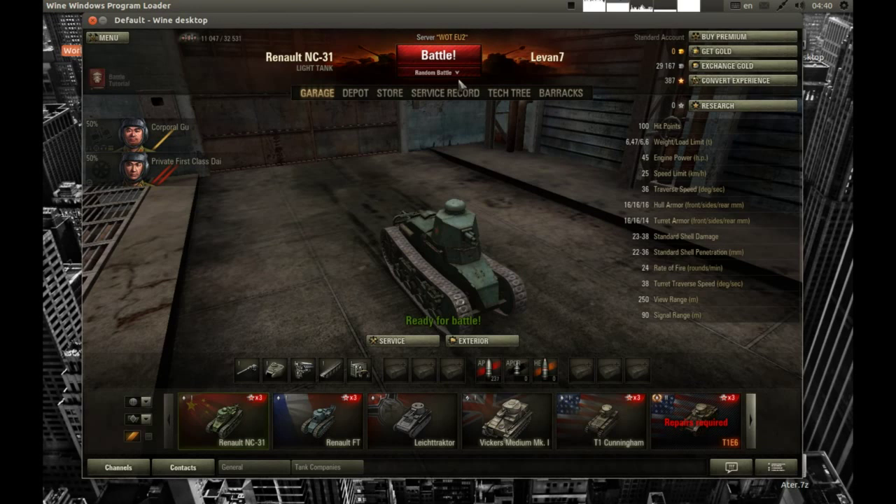
left_click(450, 74)
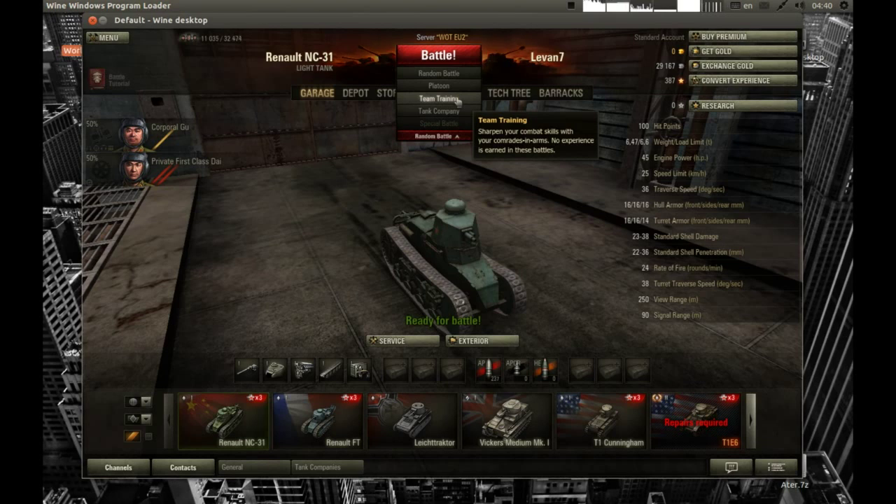
left_click(438, 54)
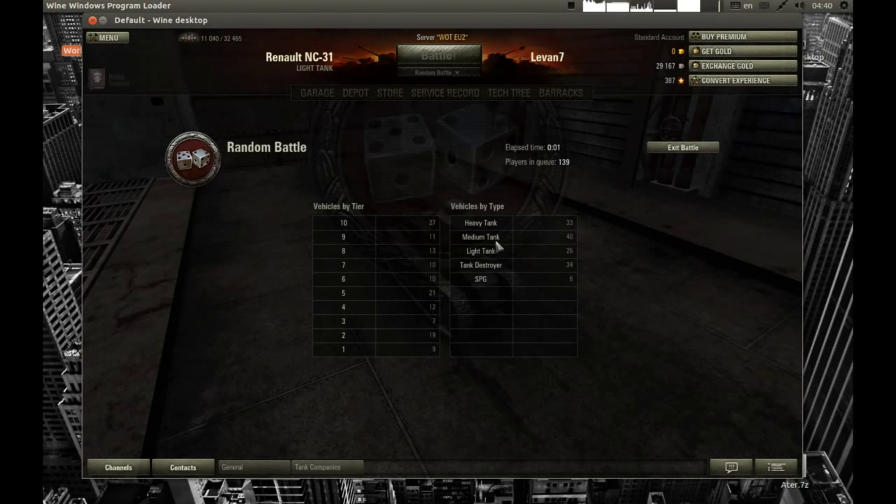
Nudge the Wine desktop window down while waiting for the Mines battle to load.
left_click_drag(449, 26, 448, 32)
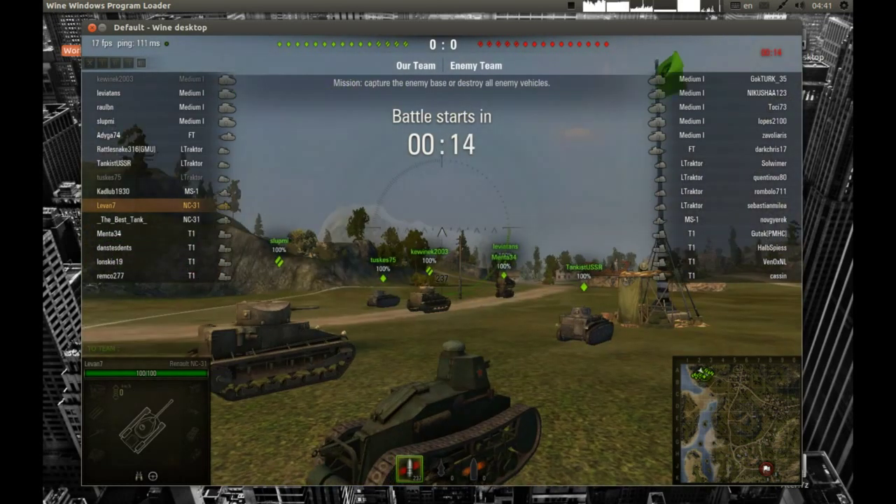
Toggle the Battle Menu during the countdown, leave it open, and bring up the recorder's controls.
key("Escape")
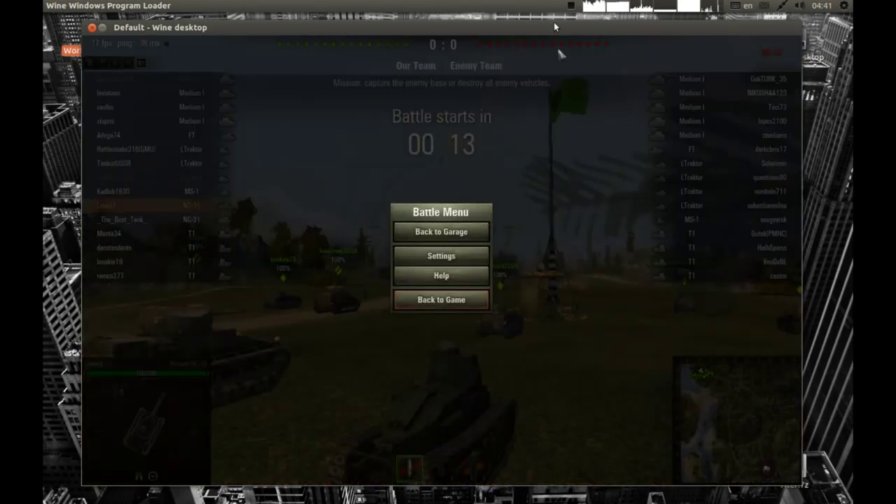
key("Escape")
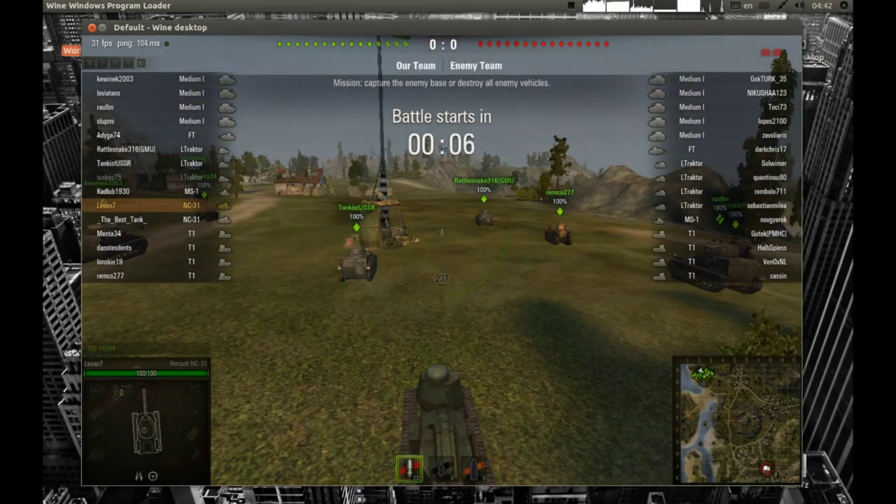
key("Escape")
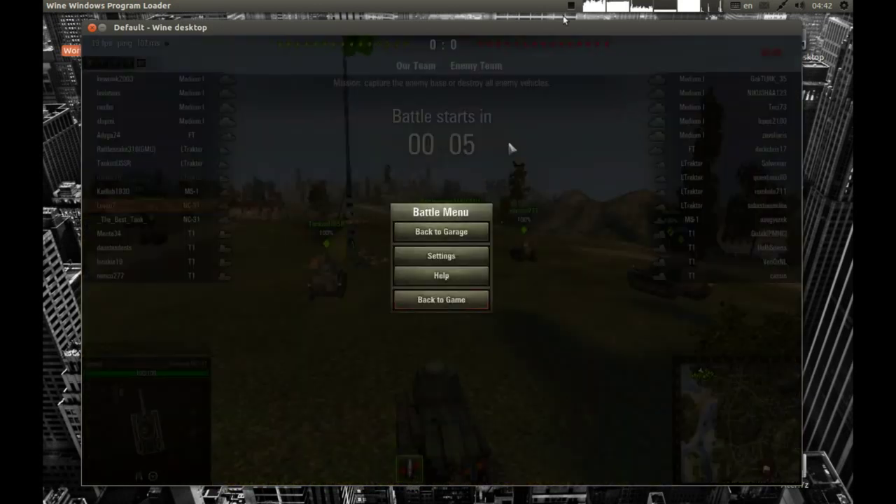
left_click(573, 7)
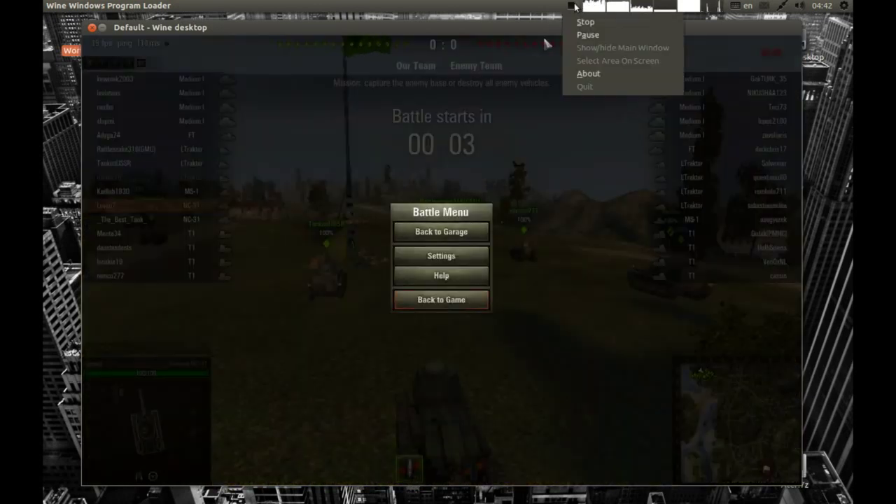